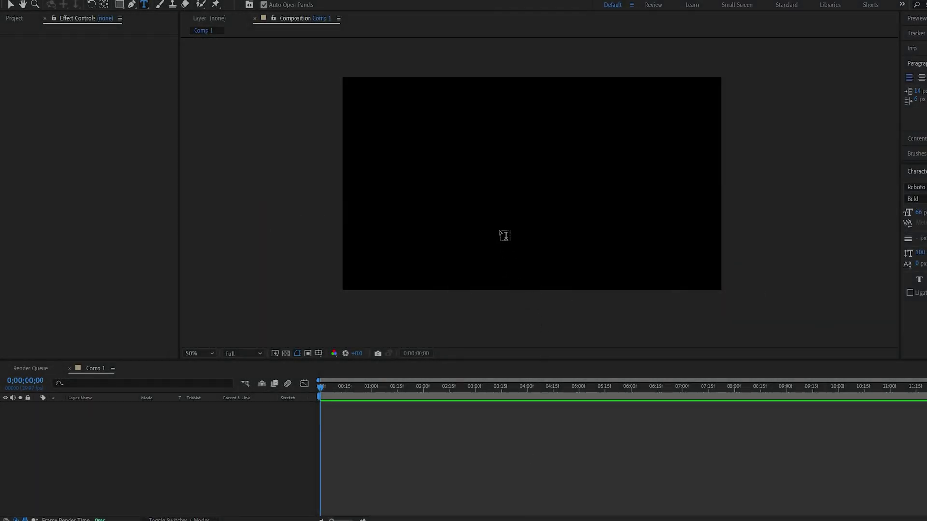
Create a text layer containing the letter 'a' and keep it selected.
{"action": "left_click", "coordinate": [483, 182]}
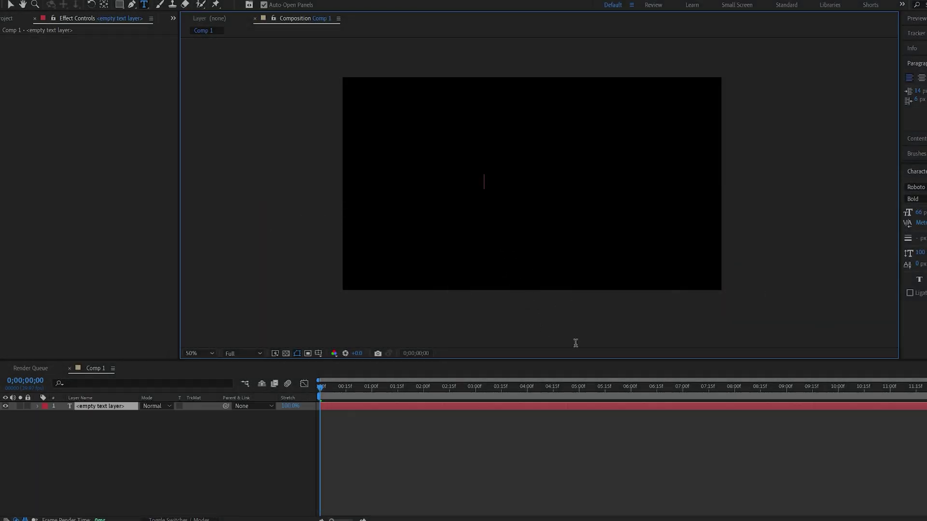
{"action": "type", "text": "a"}
{"action": "left_click", "coordinate": [230, 516]}
{"action": "scroll", "coordinate": [437, 180], "scroll_direction": "up", "scroll_amount": 1}
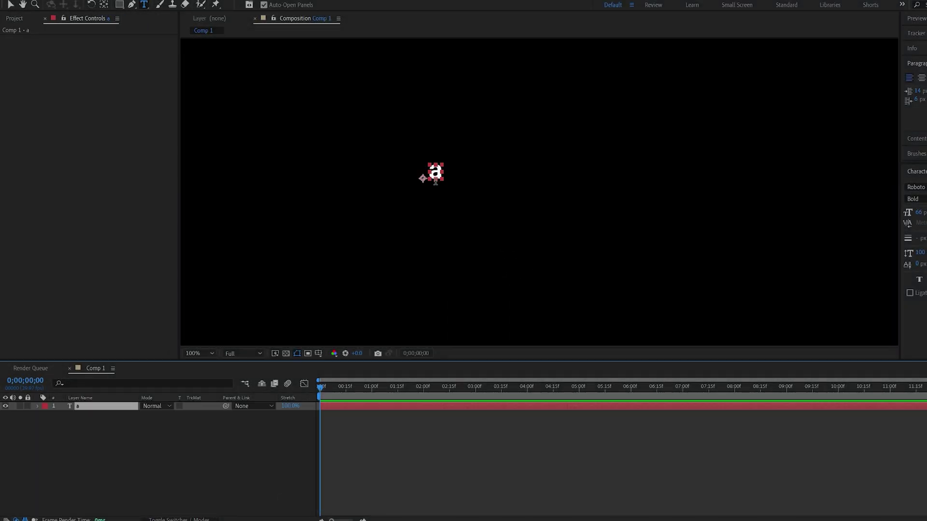
{"action": "scroll", "coordinate": [462, 184], "scroll_direction": "down", "scroll_amount": 1}
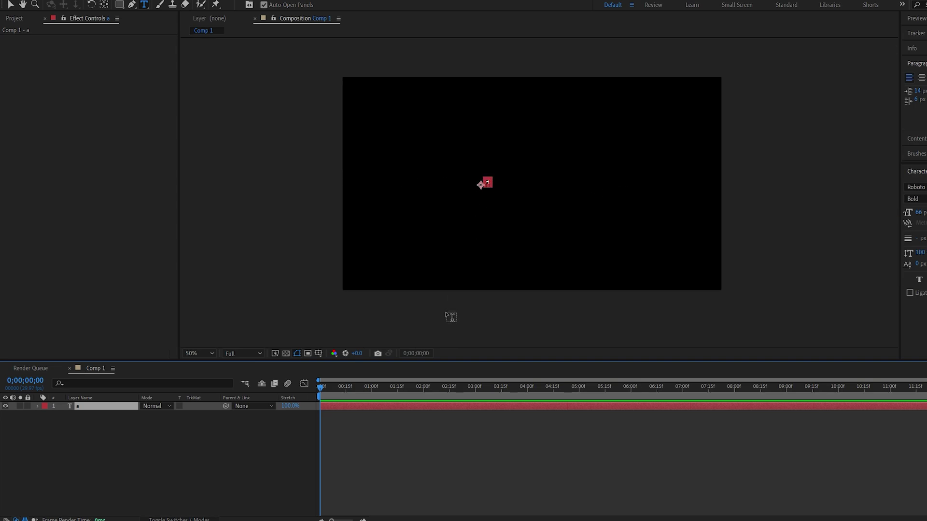
{"action": "left_click", "coordinate": [121, 447]}
{"action": "left_click", "coordinate": [76, 404]}
{"action": "key", "text": "slash"}
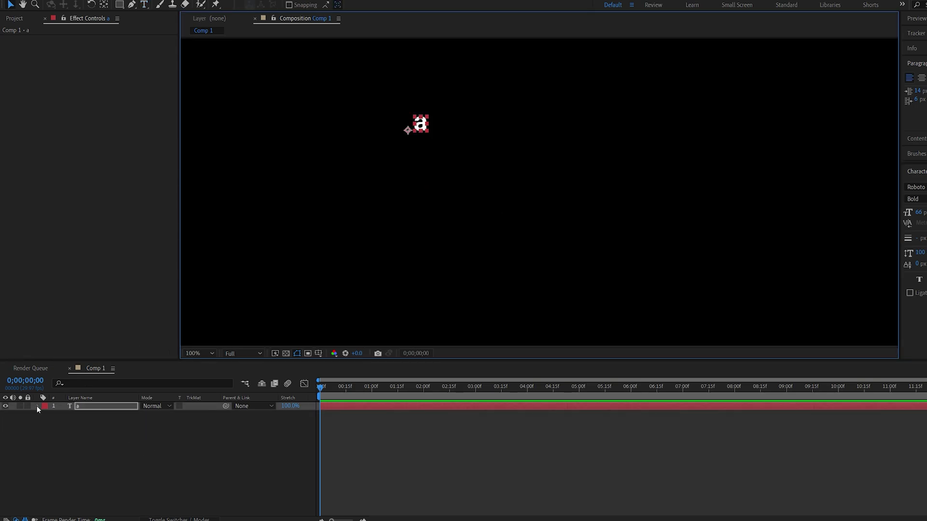
Add a Character Offset animator to layer 'a' with an offset of 30.
{"action": "left_click", "coordinate": [38, 407]}
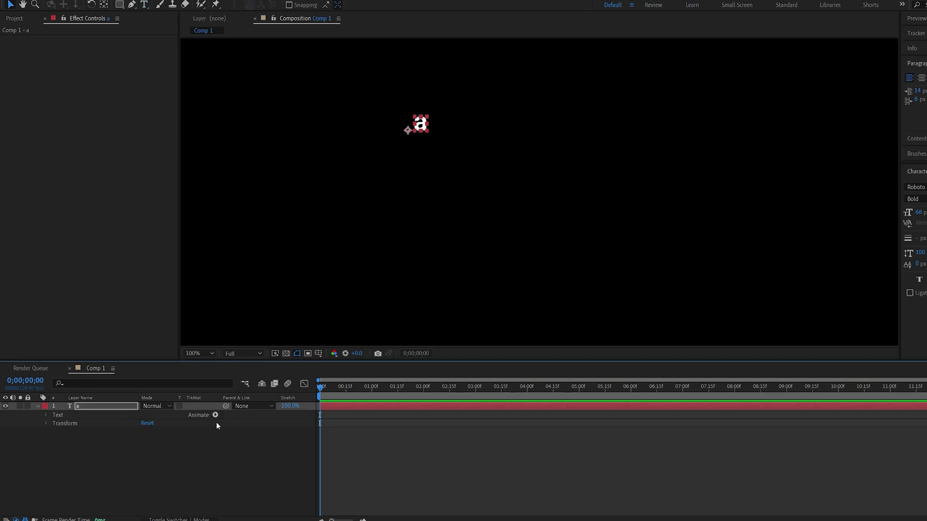
{"action": "left_click", "coordinate": [215, 416]}
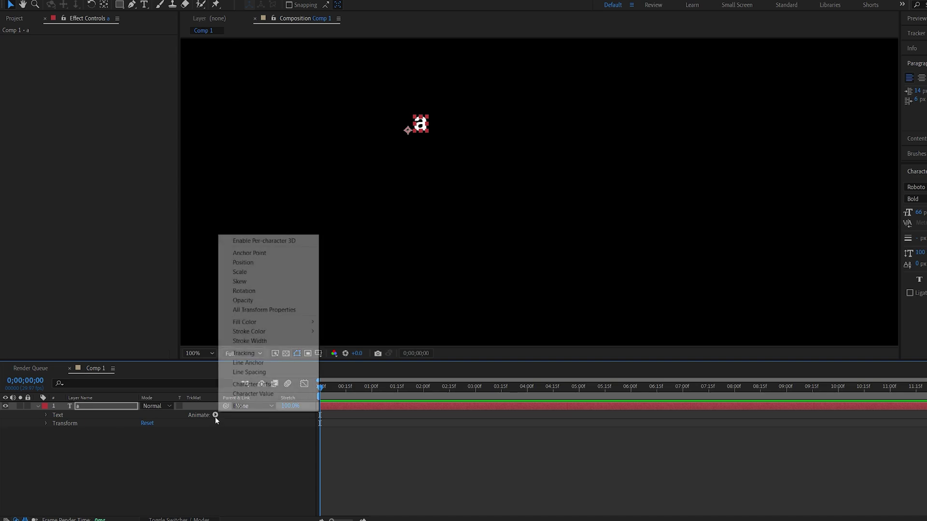
{"action": "left_click", "coordinate": [273, 385]}
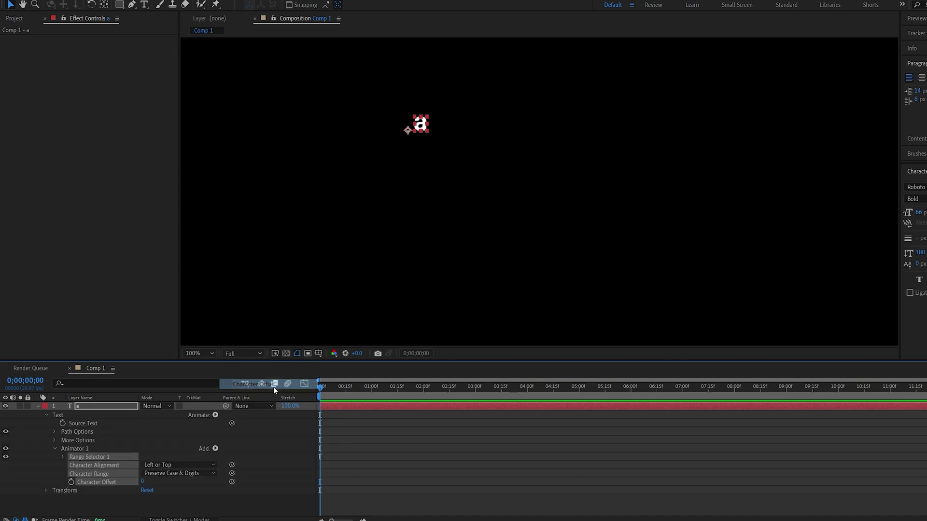
{"action": "left_click", "coordinate": [144, 483]}
{"action": "type", "text": "30"}
{"action": "key", "text": "Return"}
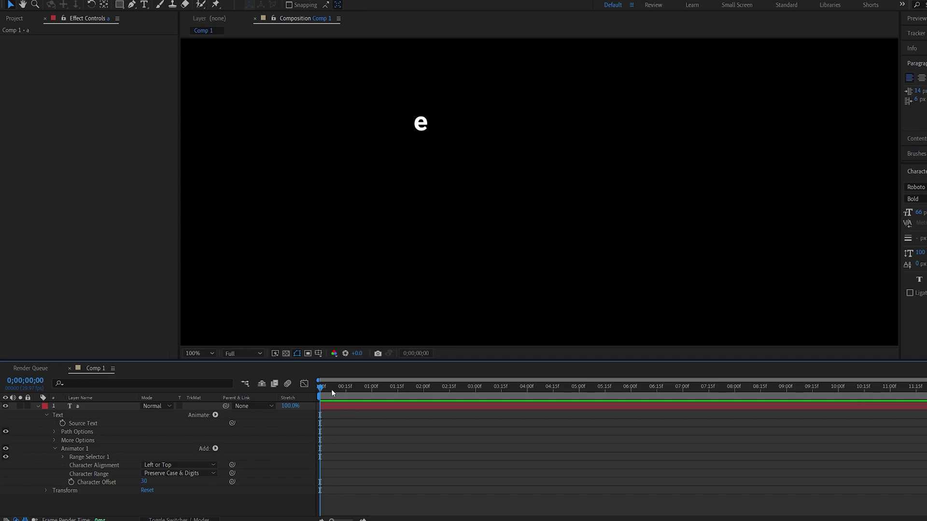
{"action": "left_click_drag", "start_coordinate": [331, 389], "coordinate": [278, 398]}
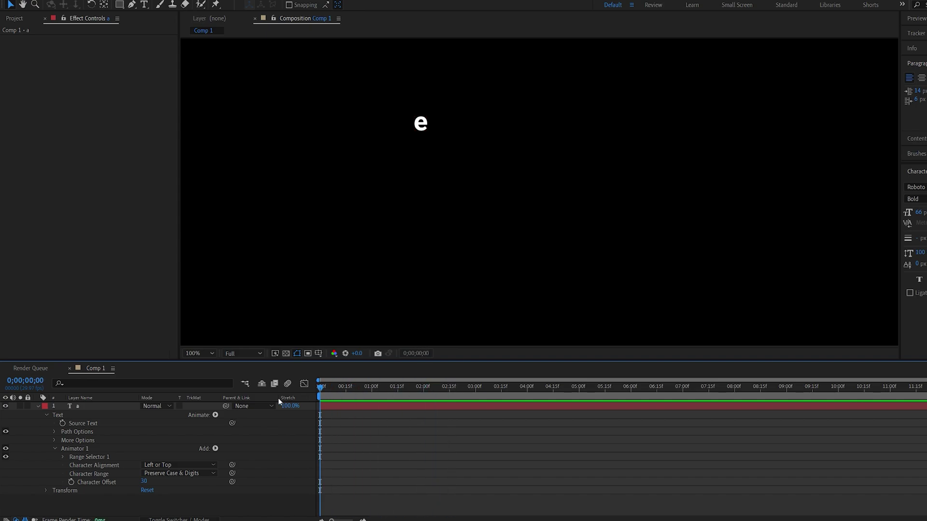
Add a Wiggly Selector to Animator 1 and preview the randomising letter.
{"action": "left_click", "coordinate": [216, 448]}
{"action": "mouse_move", "coordinate": [245, 461]}
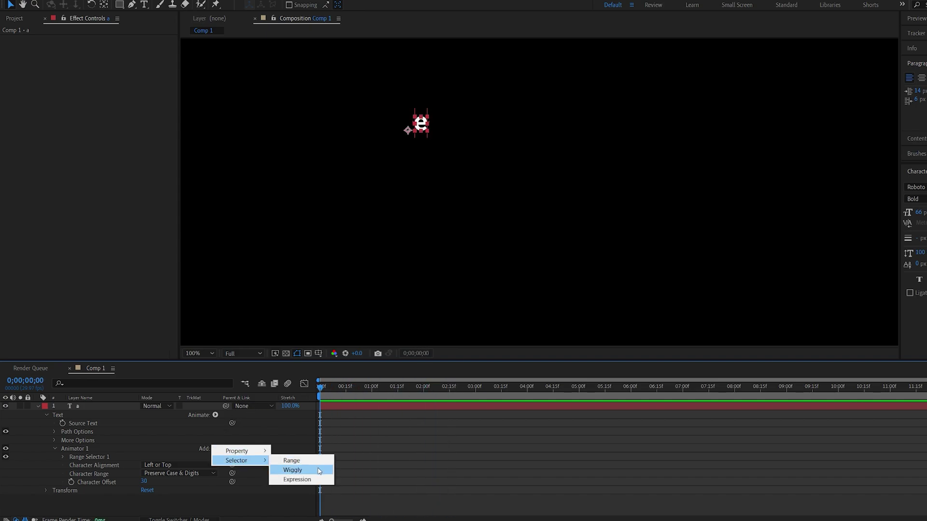
{"action": "left_click", "coordinate": [292, 470]}
{"action": "key", "text": "space"}
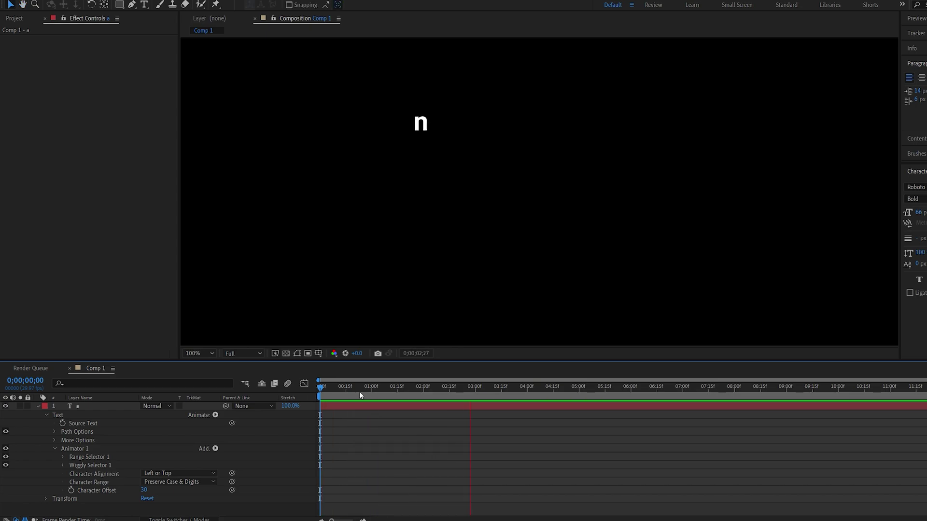
Set Wiggly Selector 1's Wiggles/Second to 0.1 and preview the slower letter changes.
{"action": "key", "text": "space"}
{"action": "left_click", "coordinate": [63, 465]}
{"action": "scroll", "coordinate": [63, 464], "scroll_direction": "down", "scroll_amount": 2}
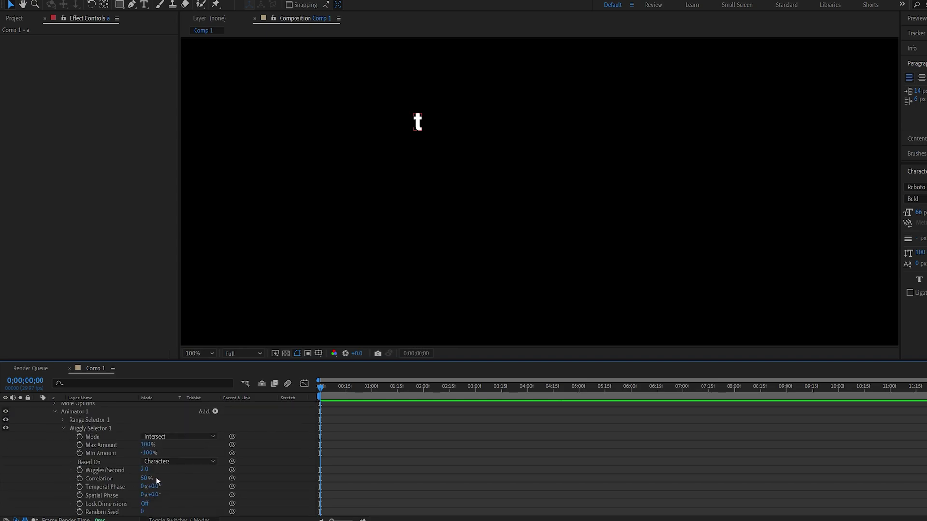
{"action": "left_click", "coordinate": [144, 470]}
{"action": "key", "text": "Return"}
{"action": "key", "text": "space"}
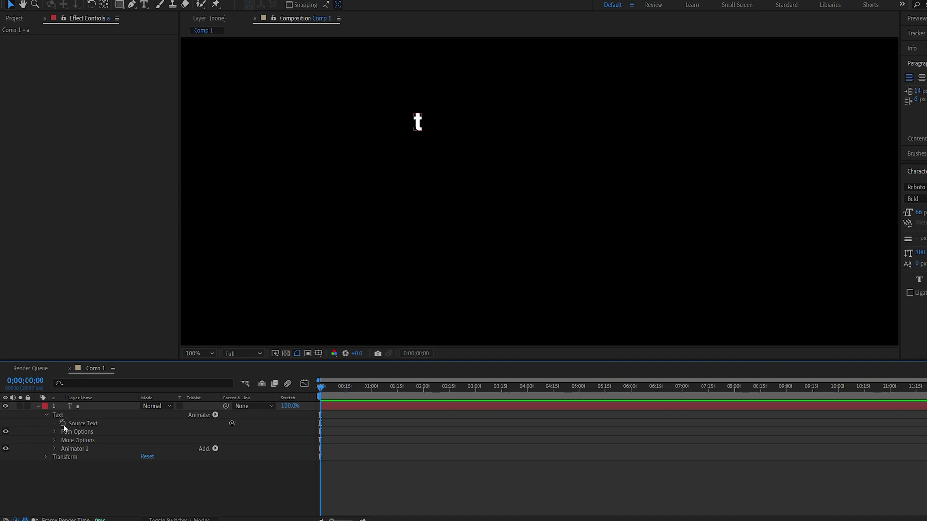
Give Source Text the expression (repeat(5) + "\n").repeat(5) and widen the leading to 43 px.
{"action": "left_click", "coordinate": [63, 424], "text": "alt"}
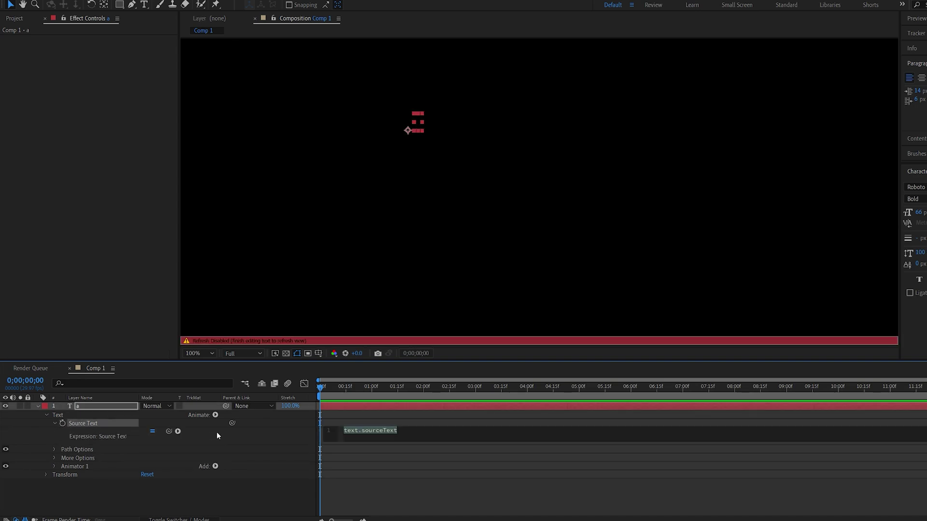
{"action": "type", "text": "(repeat(5) + \"\\n\").repeat(5)"}
{"action": "left_click", "coordinate": [288, 484]}
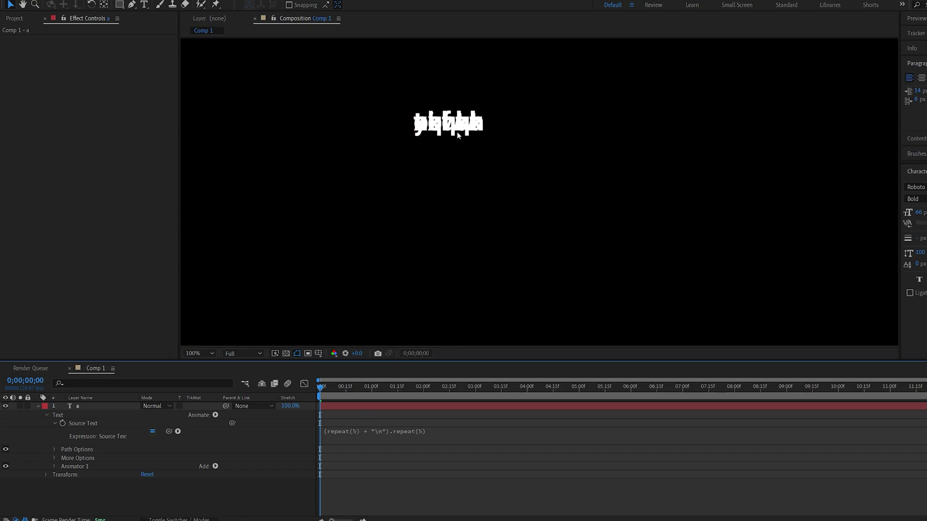
{"action": "left_click", "coordinate": [80, 405]}
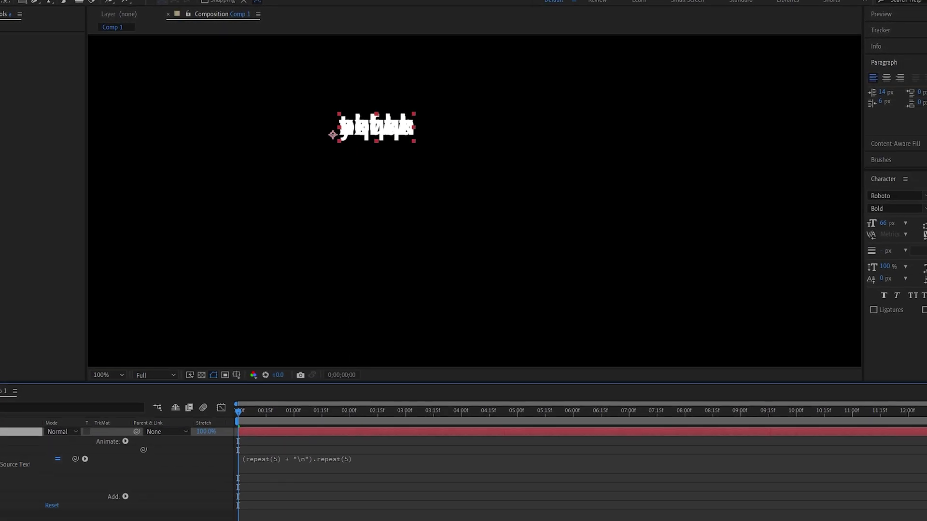
{"action": "left_click_drag", "start_coordinate": [886, 244], "coordinate": [923, 254]}
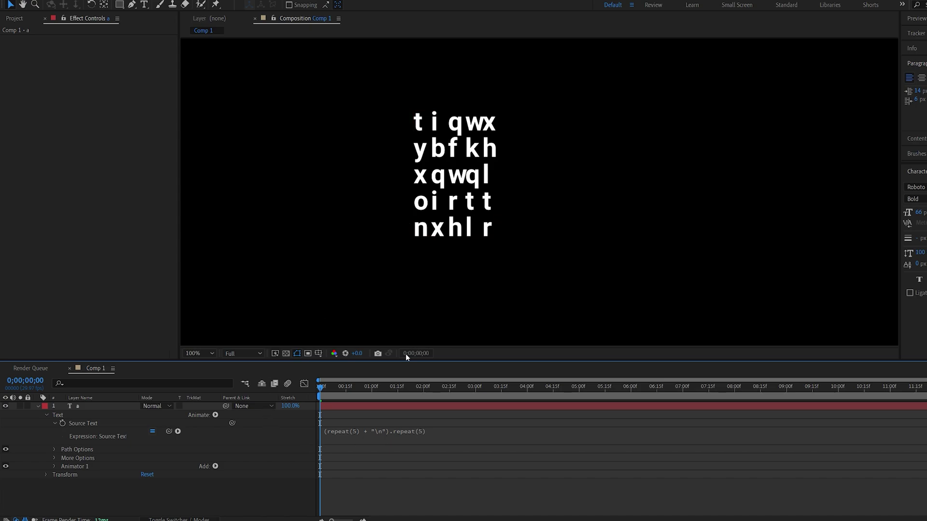
Change both repeat counts in the Source Text expression from 5 to 25.
{"action": "left_click", "coordinate": [347, 431]}
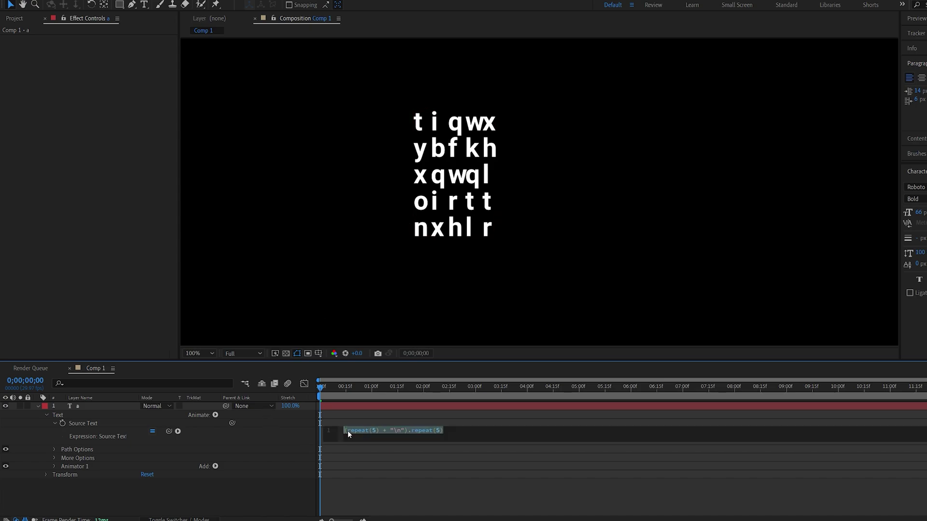
{"action": "left_click", "coordinate": [374, 433]}
{"action": "type", "text": "2"}
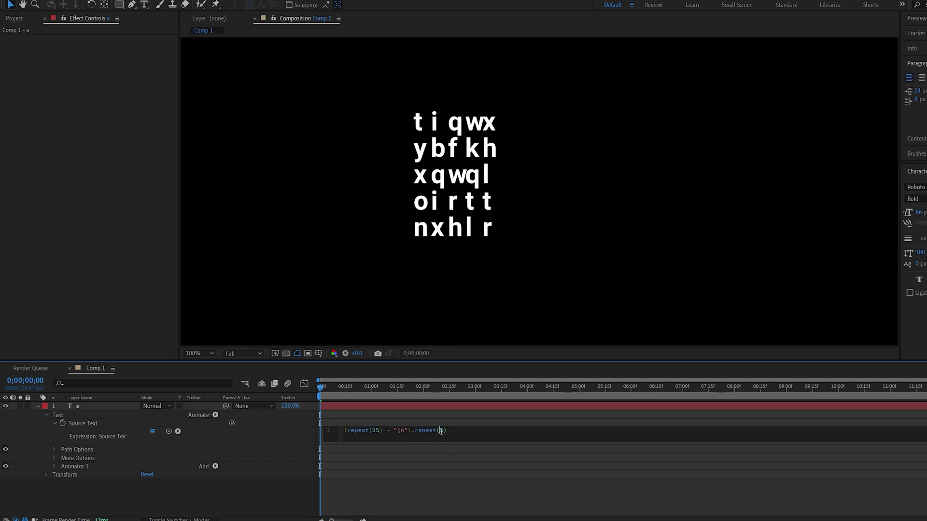
{"action": "left_click", "coordinate": [440, 431]}
{"action": "type", "text": "2"}
{"action": "left_click", "coordinate": [458, 419]}
{"action": "scroll", "coordinate": [496, 228], "scroll_direction": "down", "scroll_amount": 1}
{"action": "left_click_drag", "start_coordinate": [497, 228], "coordinate": [480, 214]}
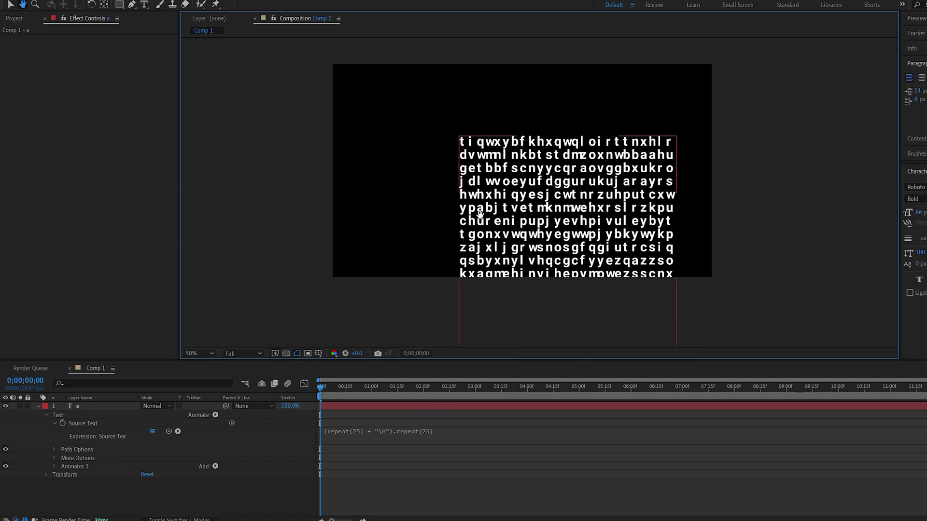
Move the letter grid up so it covers the frame, and preview it.
{"action": "key", "text": "v"}
{"action": "left_click_drag", "start_coordinate": [553, 205], "coordinate": [513, 149]}
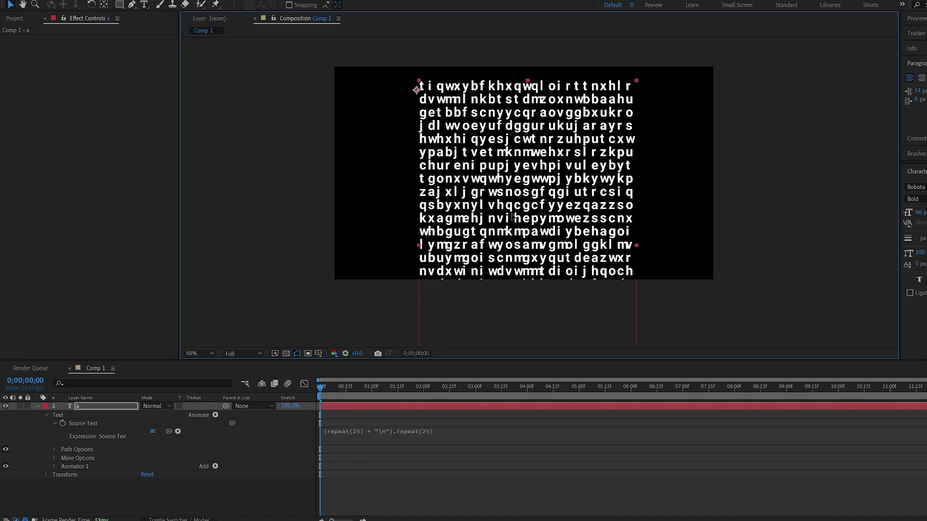
{"action": "left_click_drag", "start_coordinate": [511, 216], "coordinate": [514, 184]}
{"action": "left_click", "coordinate": [466, 293]}
{"action": "key", "text": "space"}
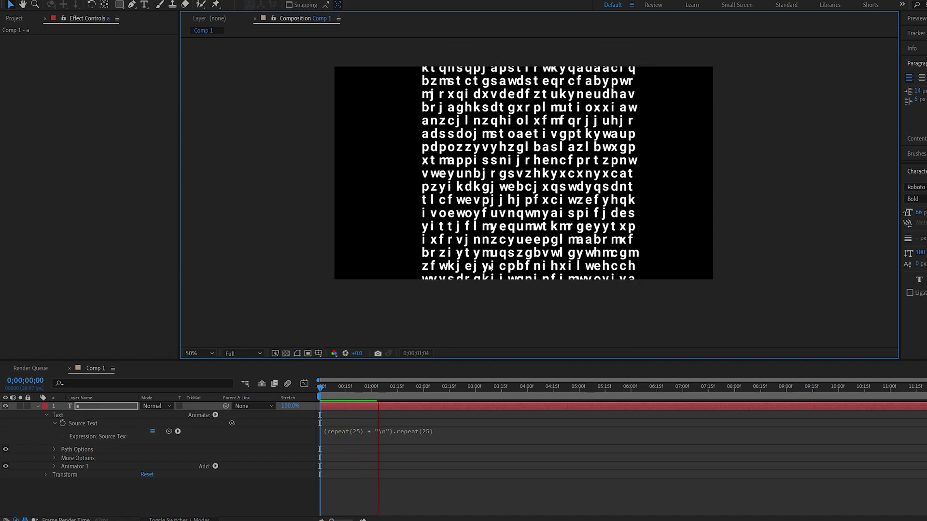
{"action": "left_click", "coordinate": [321, 389]}
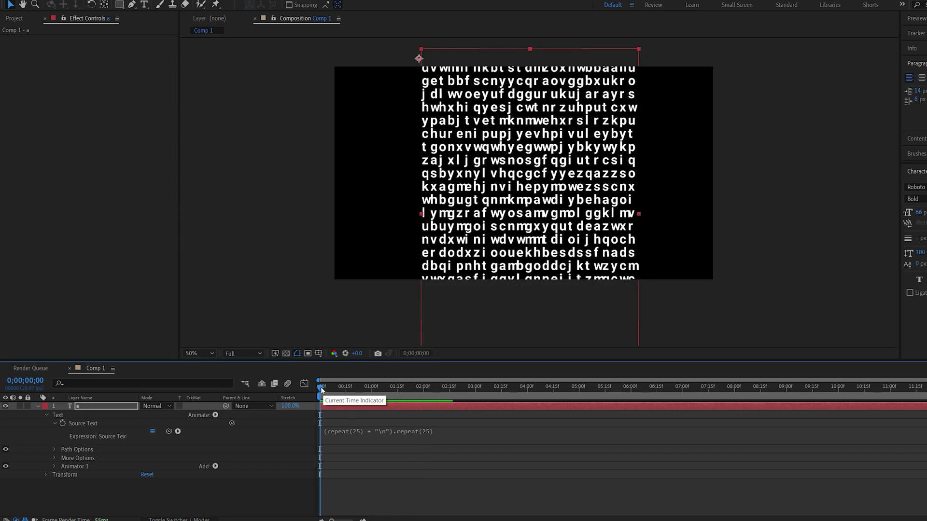
{"action": "key", "text": "ctrl+z"}
Add an Opacity animator to the text with Opacity set to 0%.
{"action": "left_click", "coordinate": [216, 415]}
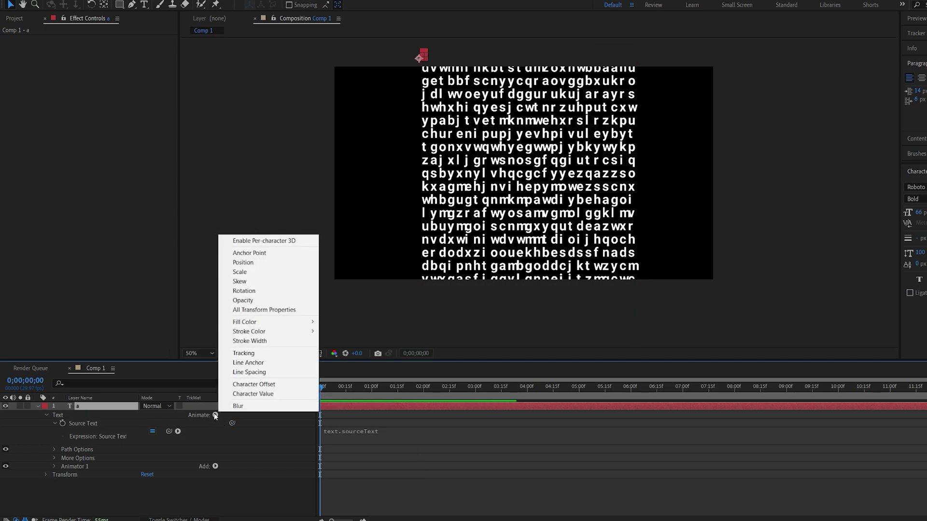
{"action": "left_click", "coordinate": [253, 300]}
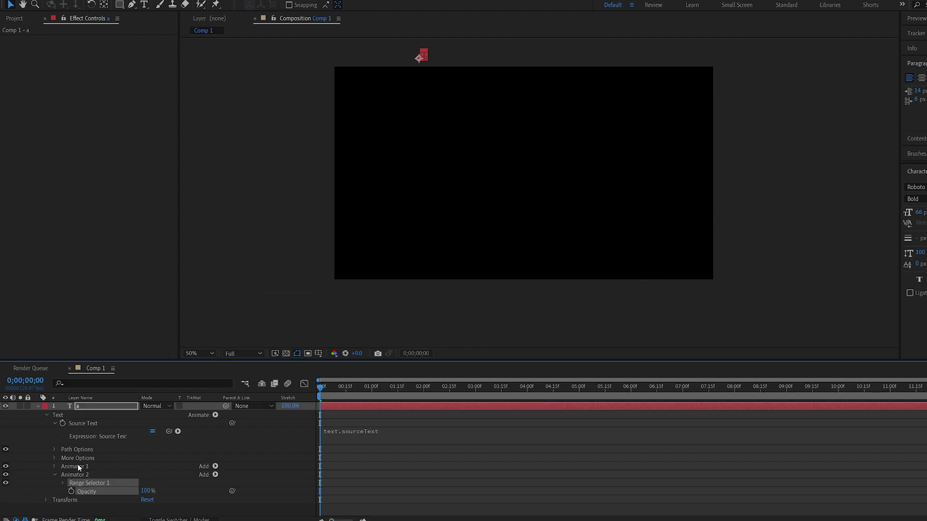
{"action": "left_click", "coordinate": [175, 487]}
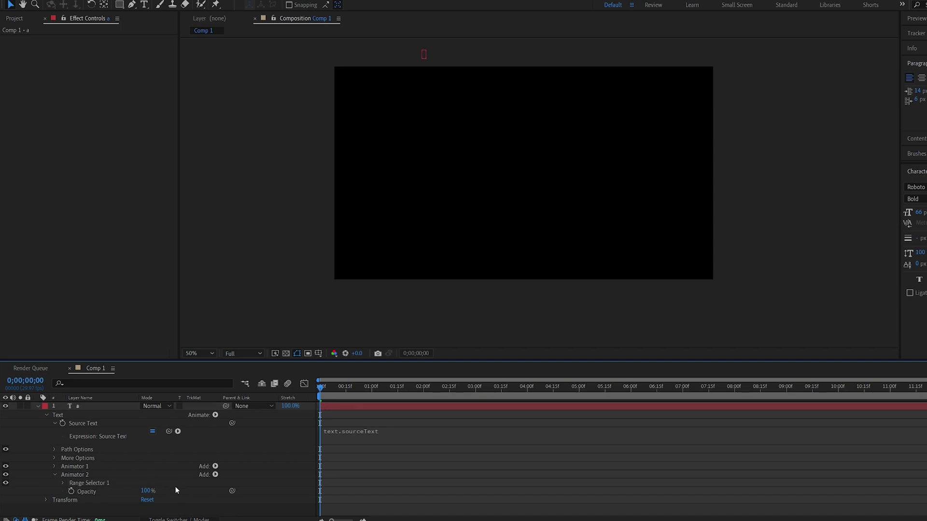
{"action": "left_click", "coordinate": [145, 491]}
{"action": "type", "text": "0"}
{"action": "key", "text": "Return"}
Keyframe Range Selector Start from 0% to 100% over one second and turn Randomize Order on.
{"action": "left_click", "coordinate": [63, 483]}
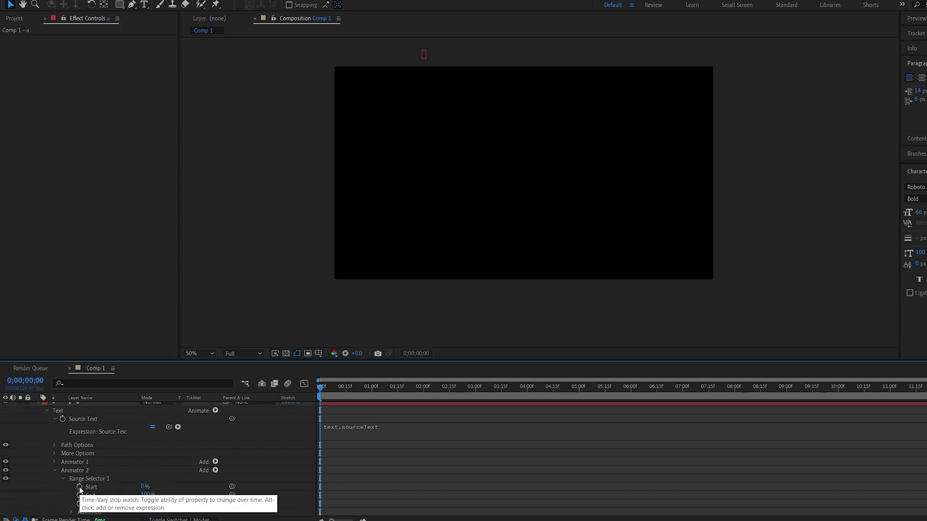
{"action": "left_click", "coordinate": [79, 487]}
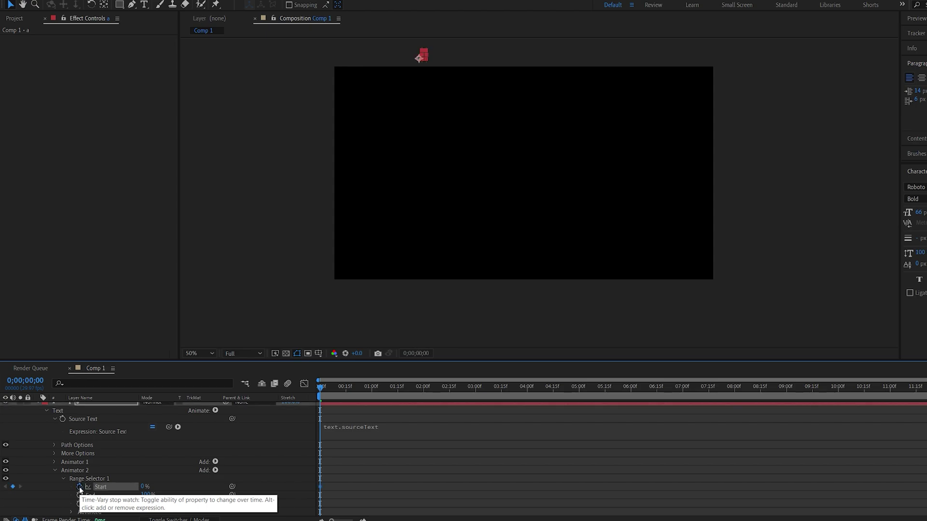
{"action": "left_click", "coordinate": [372, 389]}
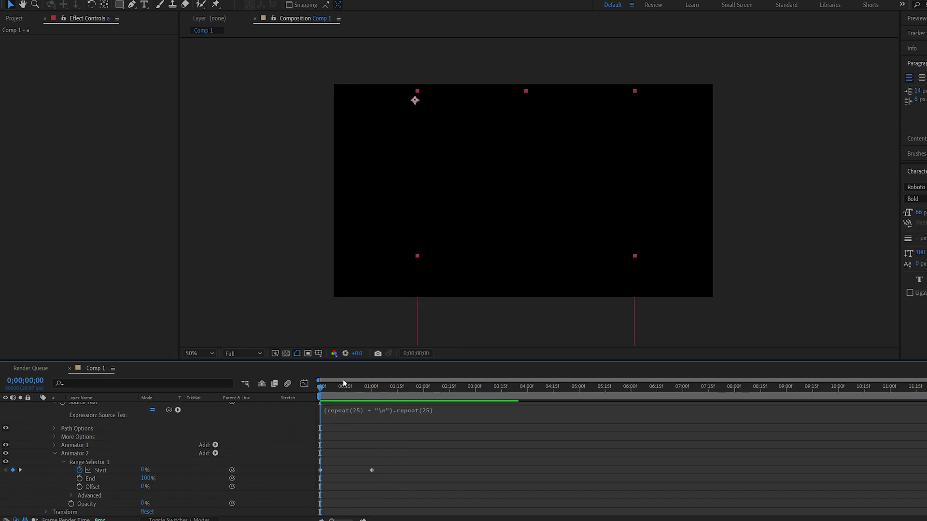
{"action": "left_click_drag", "start_coordinate": [327, 386], "coordinate": [342, 395]}
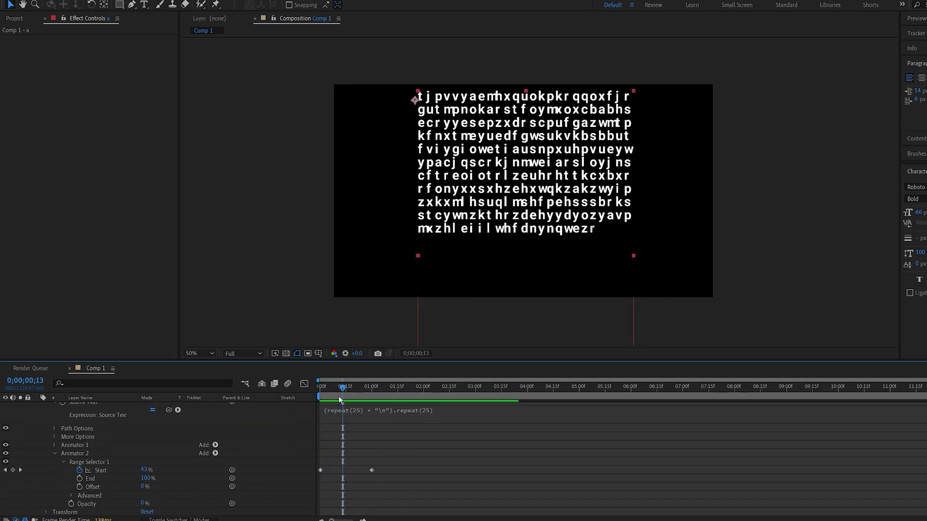
{"action": "left_click", "coordinate": [71, 495]}
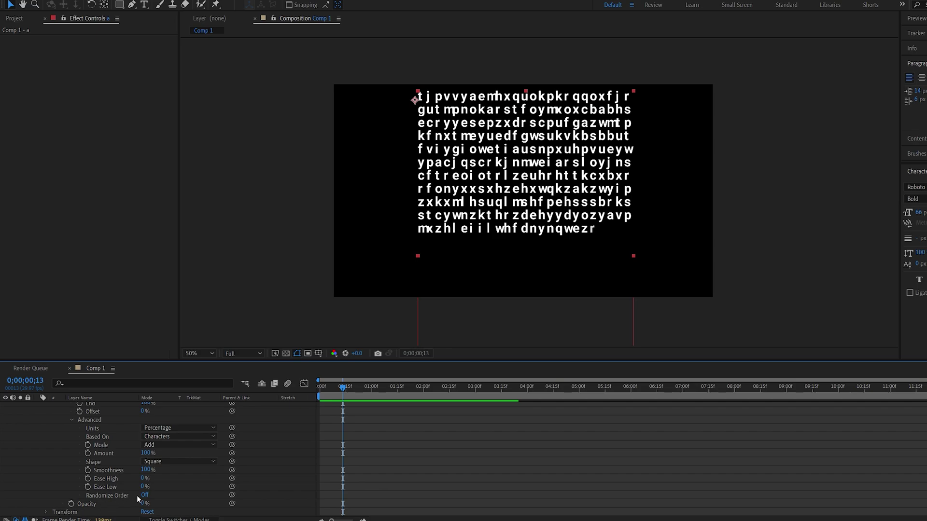
{"action": "left_click", "coordinate": [144, 496]}
{"action": "left_click", "coordinate": [318, 388]}
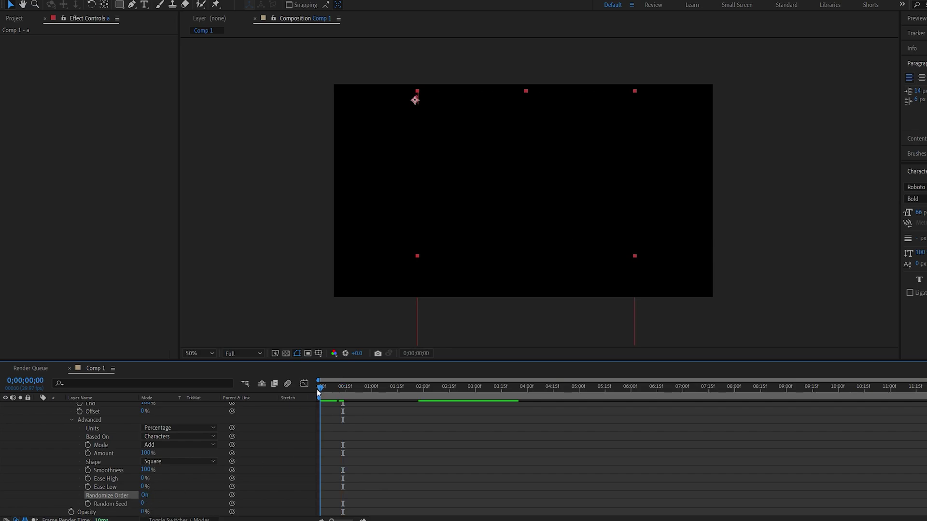
Set the range selector Shape to Ramp Up with Ease Low at 50%.
{"action": "mouse_move", "coordinate": [319, 390]}
{"action": "left_mouse_down"}
{"action": "mouse_move", "coordinate": [355, 391]}
{"action": "mouse_move", "coordinate": [314, 389]}
{"action": "left_mouse_up"}
{"action": "left_click", "coordinate": [166, 463]}
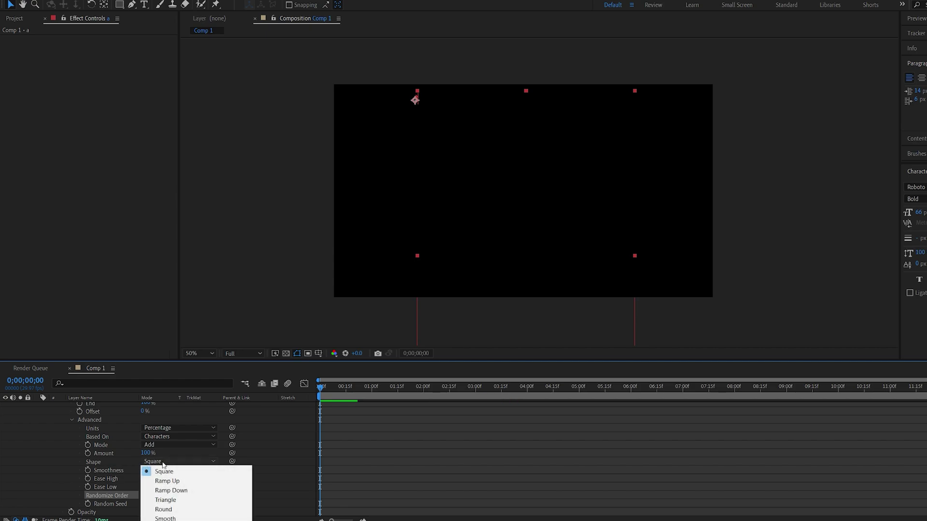
{"action": "left_click", "coordinate": [187, 481]}
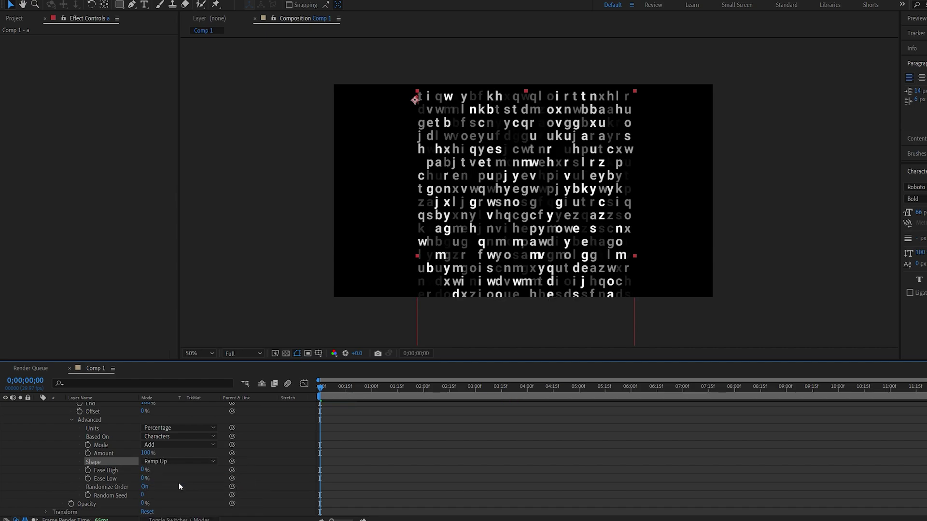
{"action": "left_click", "coordinate": [144, 478]}
{"action": "type", "text": "50"}
{"action": "key", "text": "Return"}
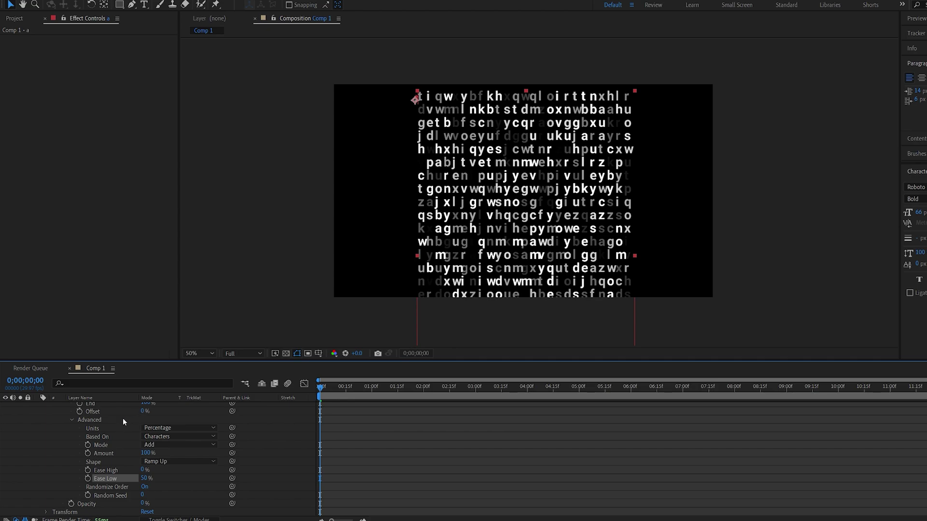
Set Offset to -100% and keyframe it at time zero.
{"action": "scroll", "coordinate": [91, 426], "scroll_direction": "up", "scroll_amount": 1}
{"action": "left_click", "coordinate": [142, 436]}
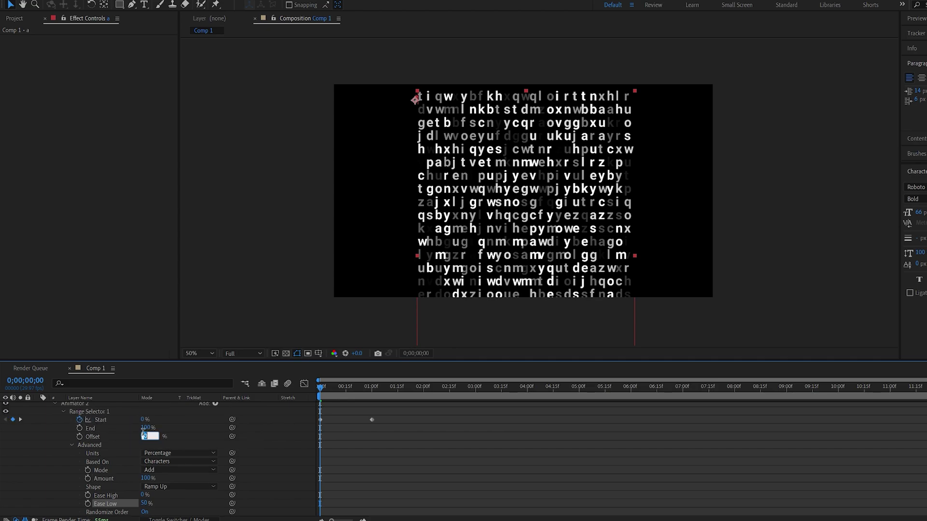
{"action": "left_click", "coordinate": [355, 446]}
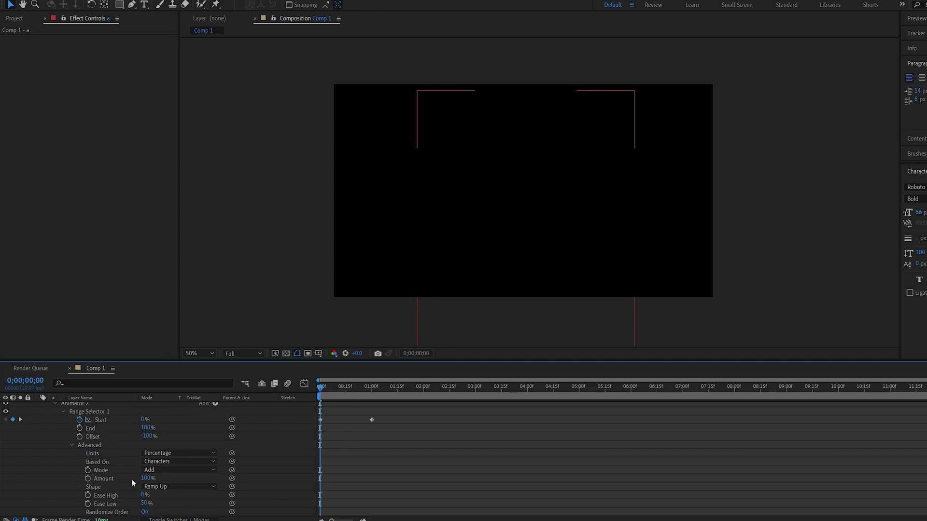
{"action": "left_click", "coordinate": [80, 436]}
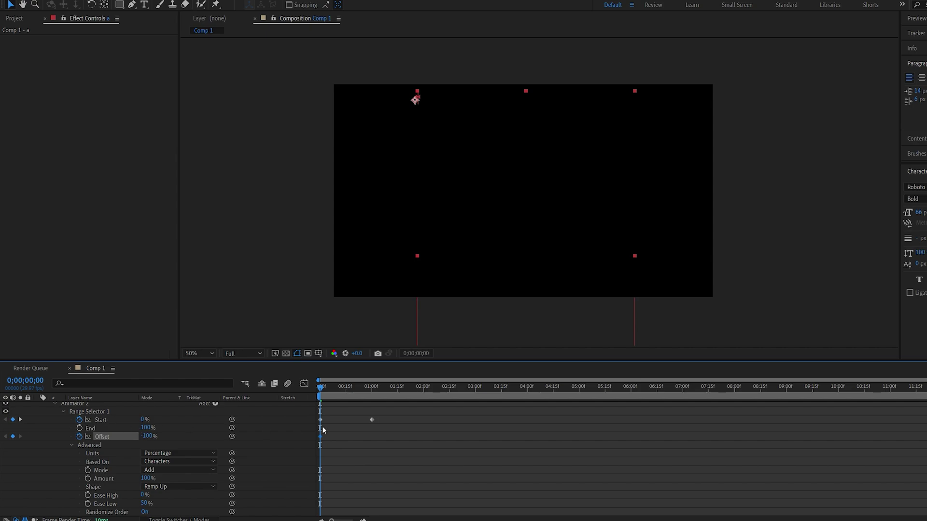
{"action": "left_click_drag", "start_coordinate": [363, 390], "coordinate": [372, 389]}
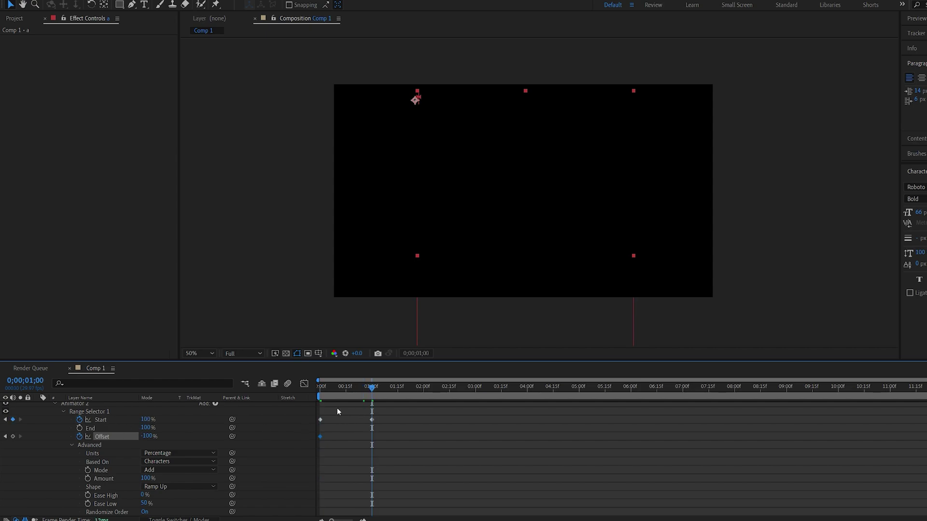
Keyframe Offset at 0% at one second and select the one-second keyframes.
{"action": "left_click", "coordinate": [149, 436]}
{"action": "type", "text": "0"}
{"action": "left_click", "coordinate": [393, 421]}
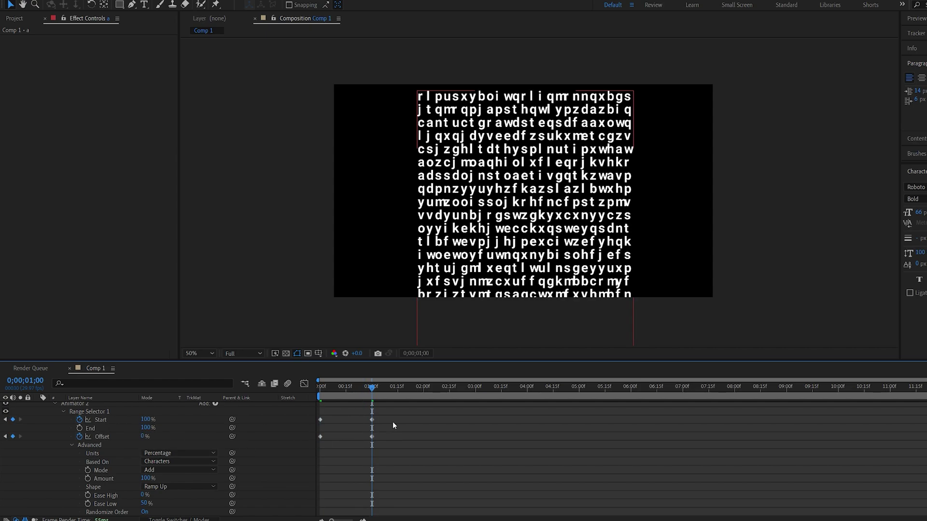
{"action": "left_click_drag", "start_coordinate": [395, 412], "coordinate": [285, 451]}
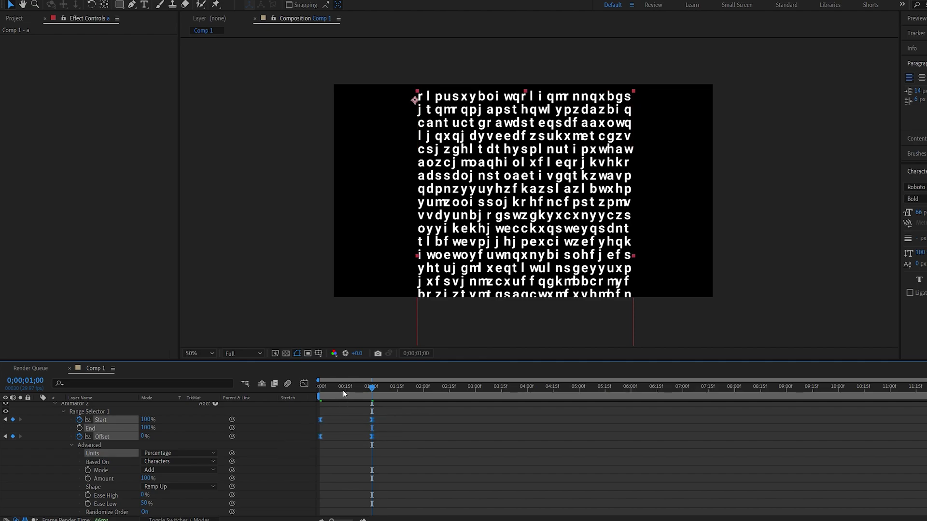
Preview the glitch-in reveal from the start of the timeline.
{"action": "left_click_drag", "start_coordinate": [326, 386], "coordinate": [308, 389]}
{"action": "key", "text": "space"}
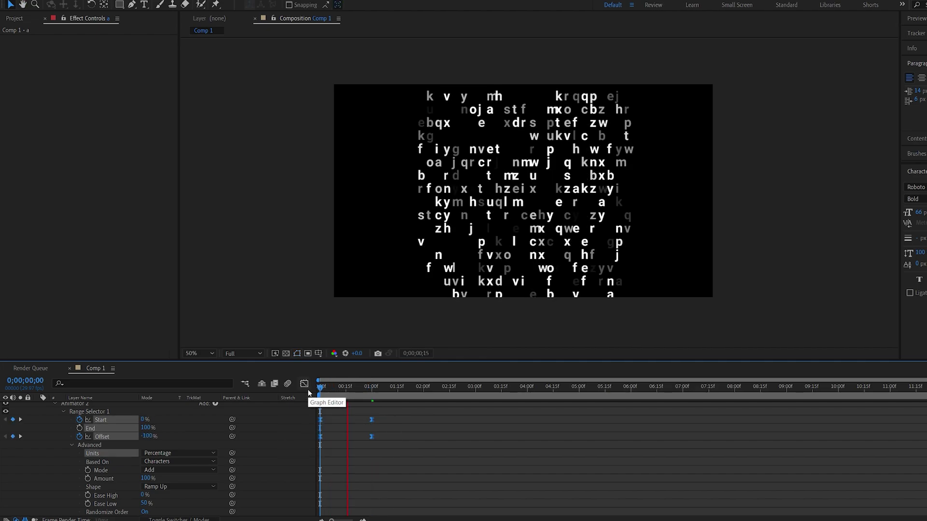
{"action": "left_click_drag", "start_coordinate": [367, 385], "coordinate": [320, 387]}
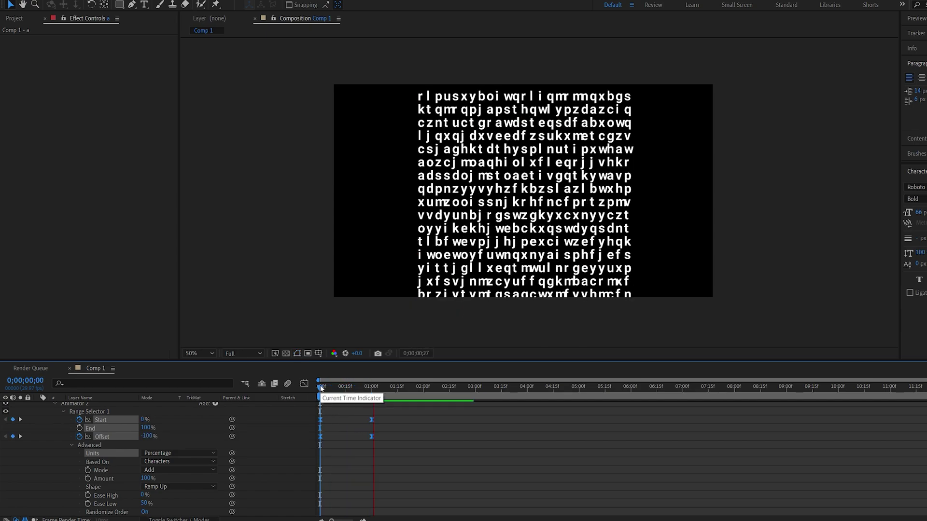
{"action": "key", "text": "space"}
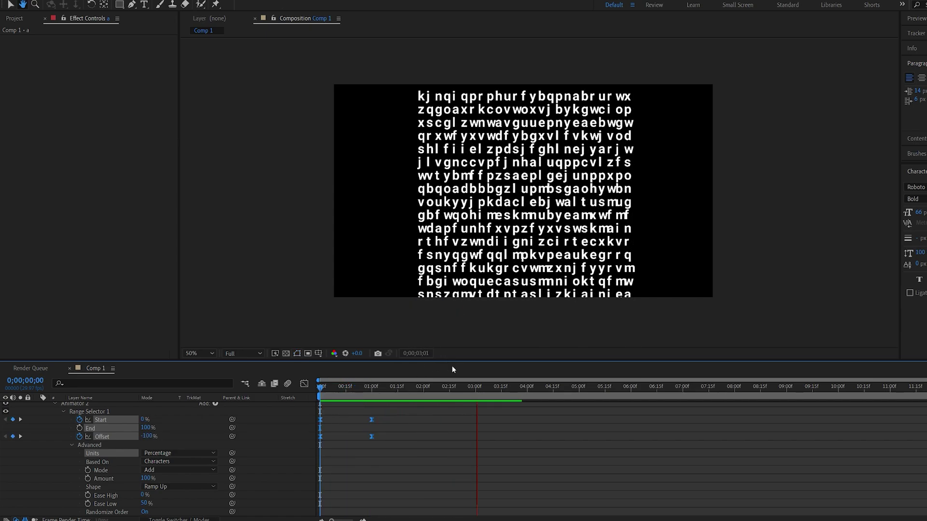
{"action": "key", "text": "space"}
Set Animator 1's Wiggly Selector Wiggles/Second to 0.01 and preview the result.
{"action": "scroll", "coordinate": [73, 459], "scroll_direction": "up", "scroll_amount": 3}
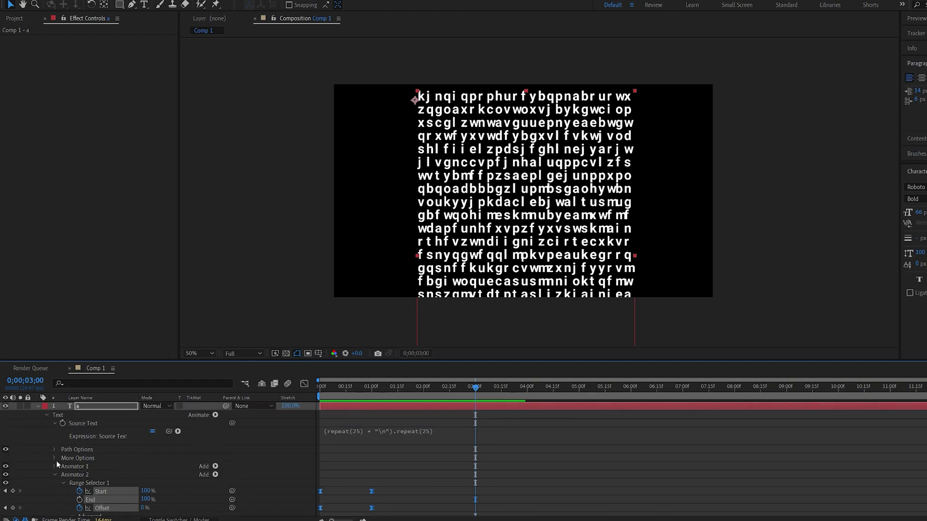
{"action": "left_click", "coordinate": [54, 466]}
{"action": "scroll", "coordinate": [54, 464], "scroll_direction": "down", "scroll_amount": 3}
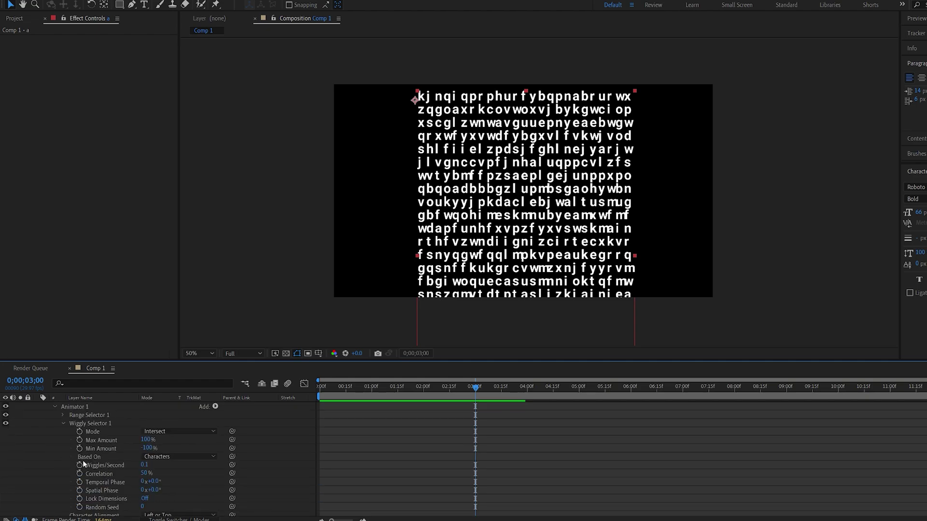
{"action": "left_click", "coordinate": [144, 464]}
{"action": "type", "text": "0.01"}
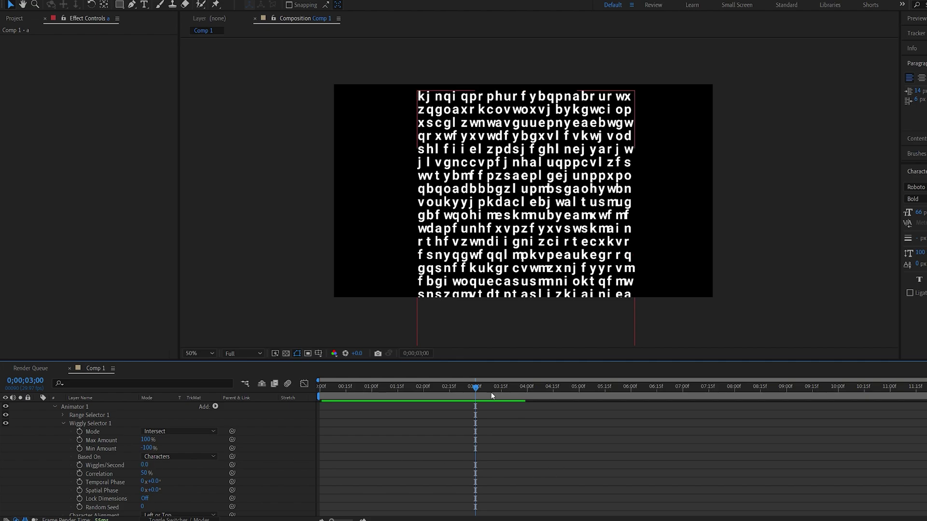
{"action": "left_click", "coordinate": [322, 400]}
{"action": "key", "text": "space"}
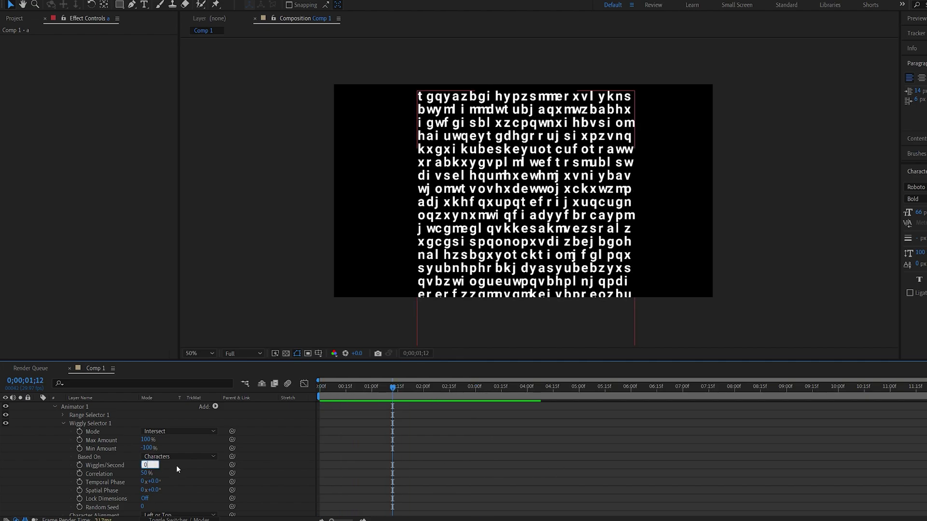
{"action": "key", "text": "Return"}
{"action": "scroll", "coordinate": [90, 451], "scroll_direction": "up", "scroll_amount": 2}
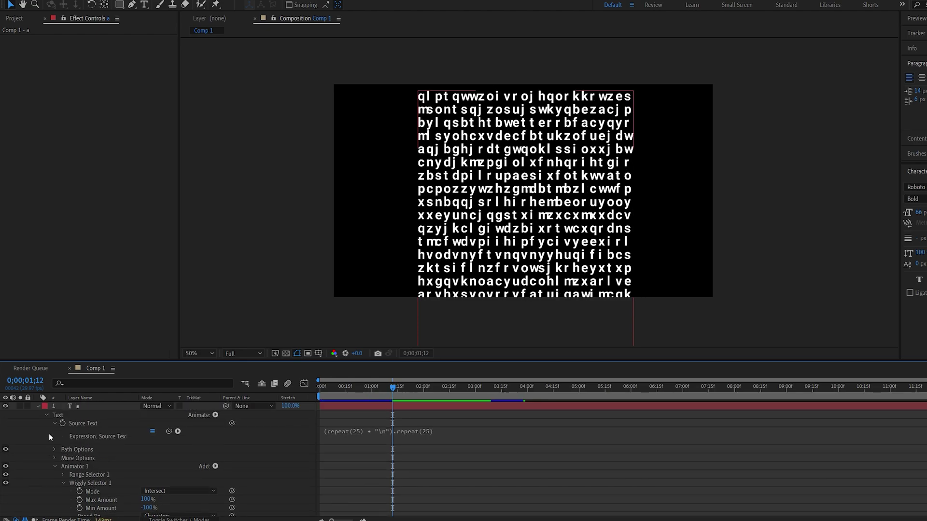
Hide the letter grid while adding the DIGITAL text layer, then show it again.
{"action": "left_click", "coordinate": [38, 406]}
{"action": "left_click", "coordinate": [6, 406]}
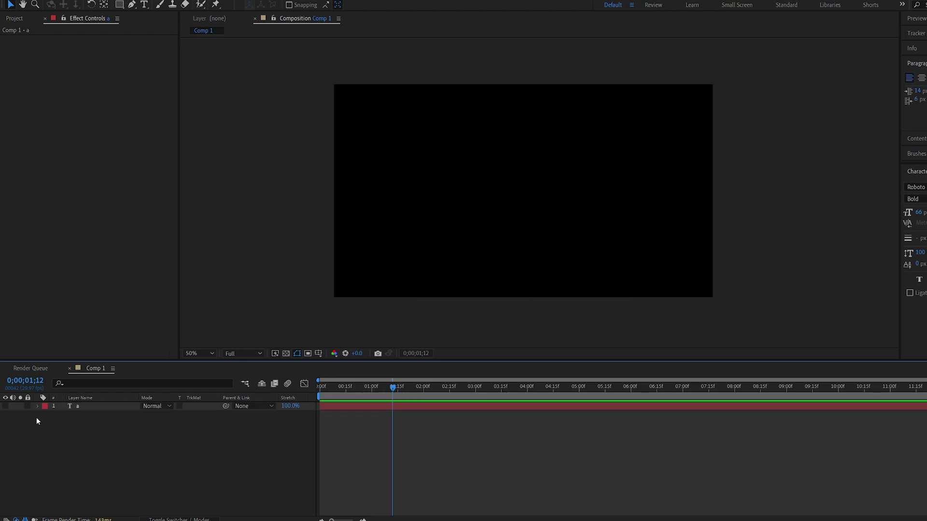
{"action": "left_click", "coordinate": [144, 5]}
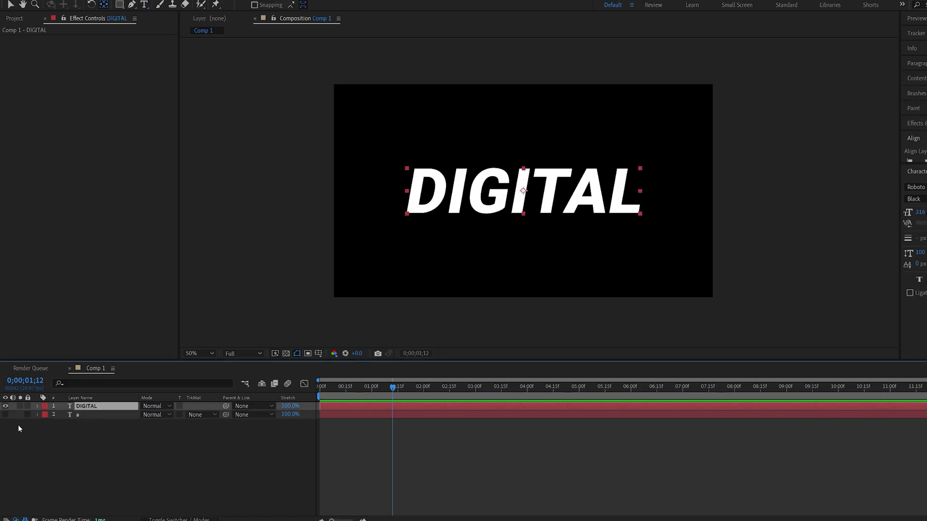
{"action": "left_click", "coordinate": [5, 416]}
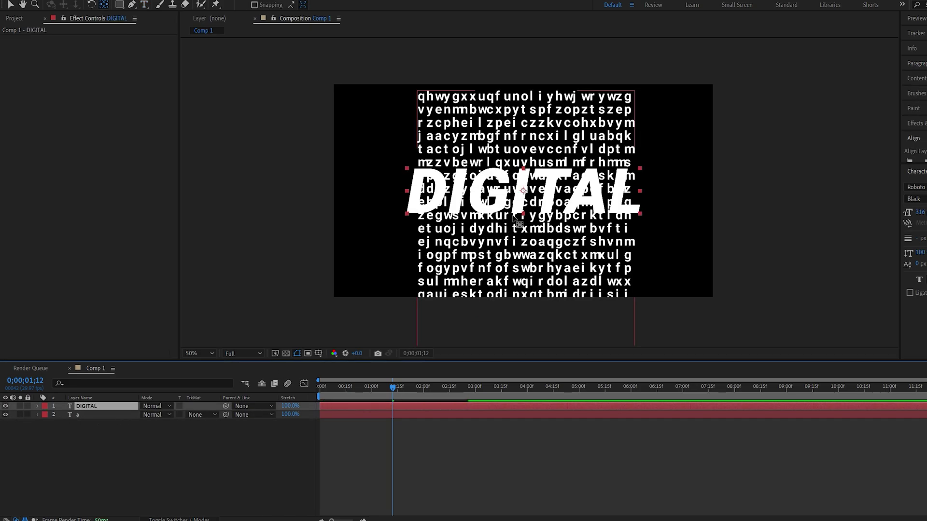
Change the expression's first repeat count from 25 to 30 on the letter layer.
{"action": "left_click", "coordinate": [89, 417]}
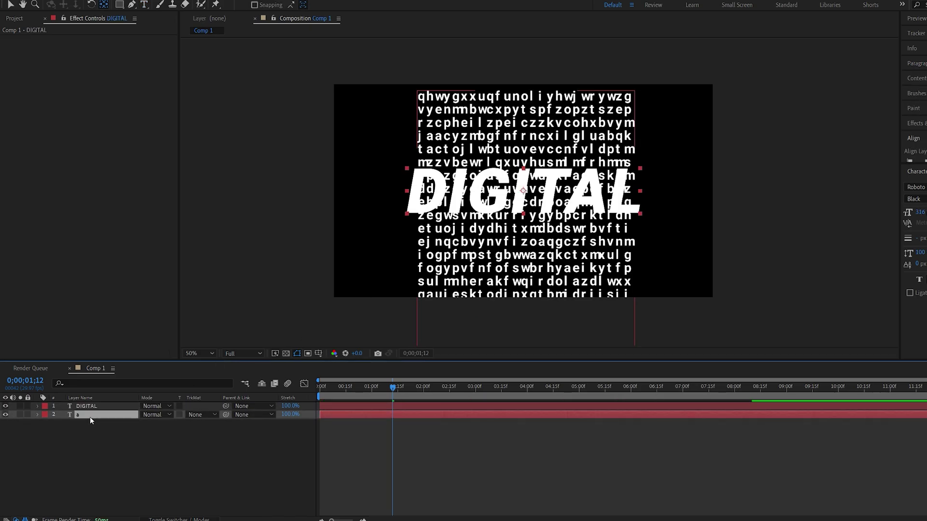
{"action": "left_click", "coordinate": [37, 415]}
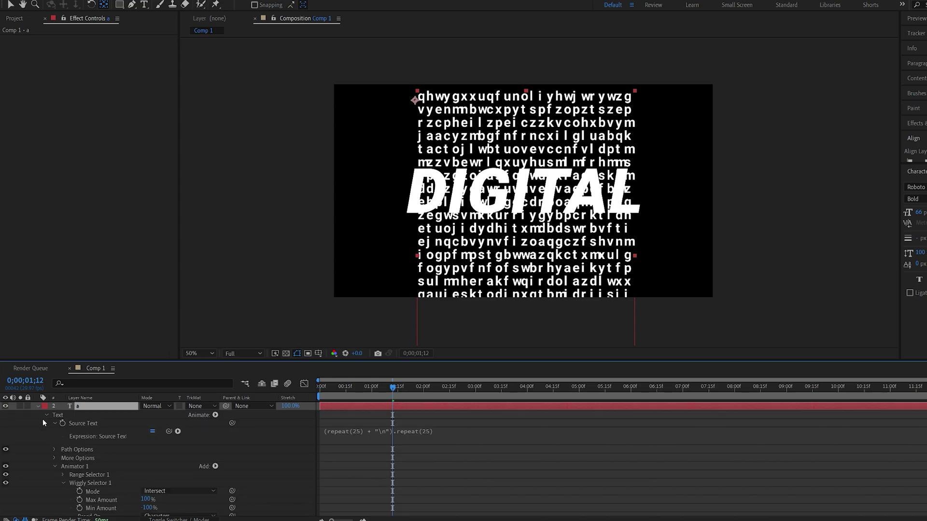
{"action": "left_click", "coordinate": [354, 431]}
{"action": "double_click", "coordinate": [375, 430]}
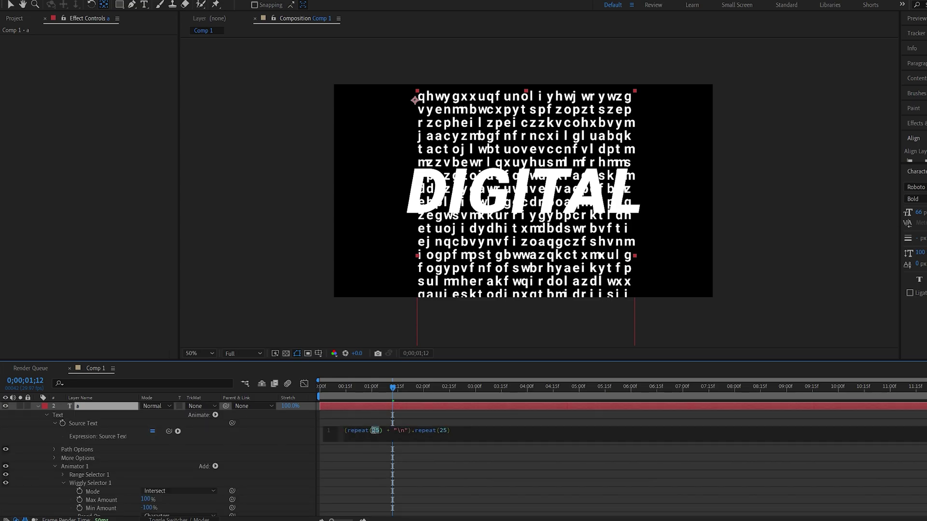
{"action": "type", "text": "30"}
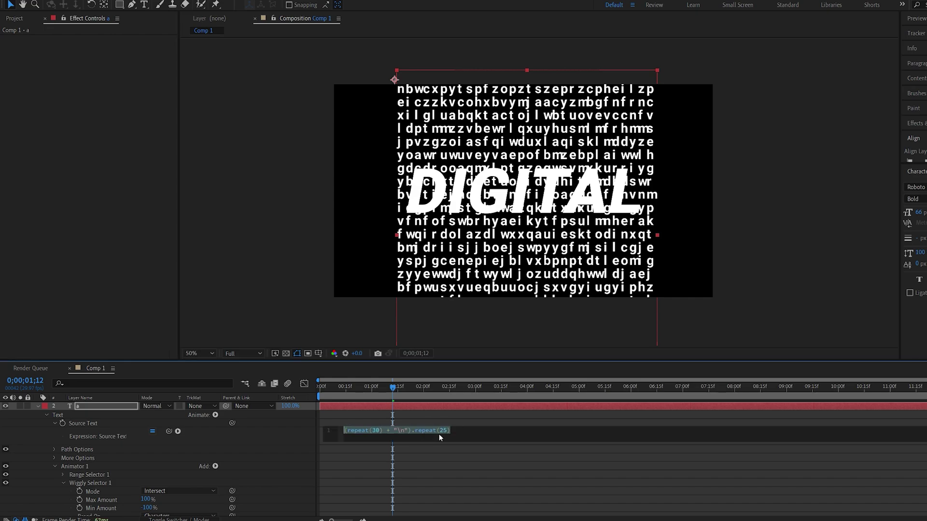
{"action": "left_click", "coordinate": [444, 431]}
{"action": "left_click", "coordinate": [38, 406]}
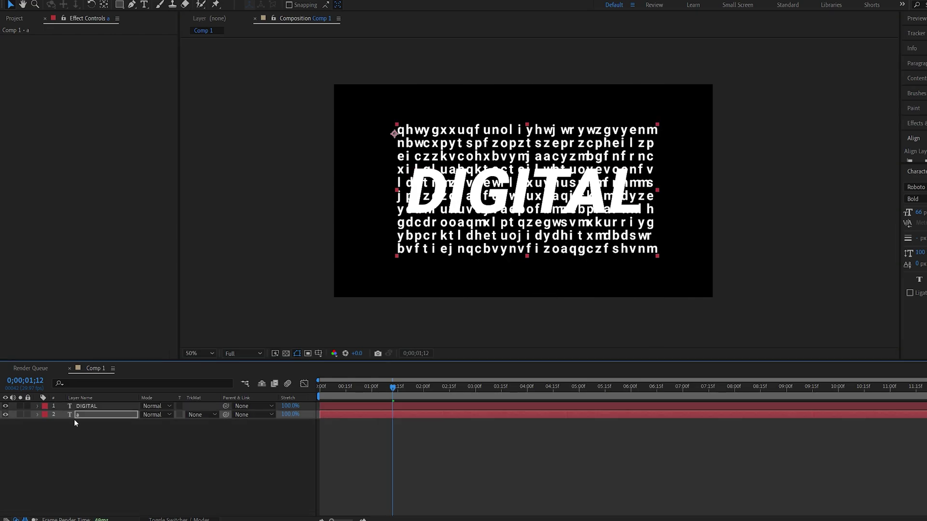
Set layer a's track matte to Alpha Matte "DIGITAL" and preview the masked letters.
{"action": "left_click", "coordinate": [198, 414]}
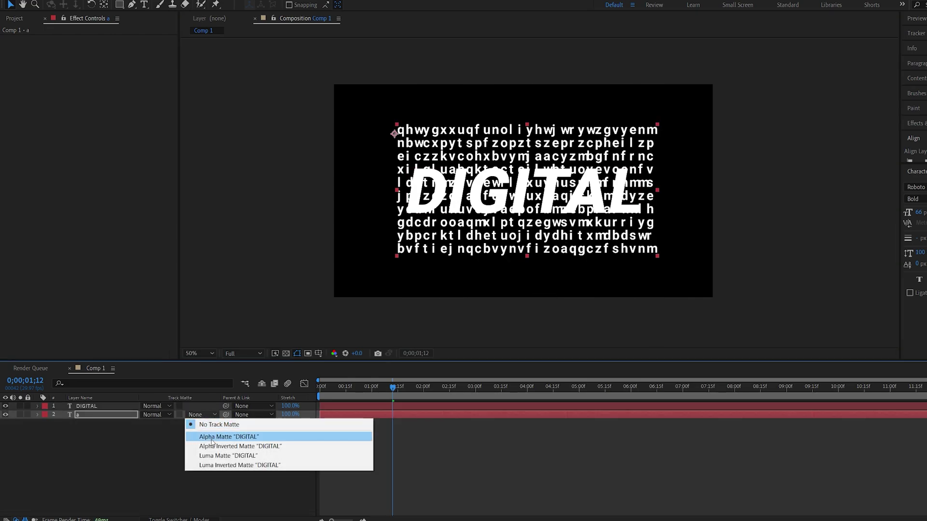
{"action": "left_click", "coordinate": [213, 437]}
{"action": "left_click_drag", "start_coordinate": [360, 389], "coordinate": [284, 398]}
{"action": "key", "text": "space"}
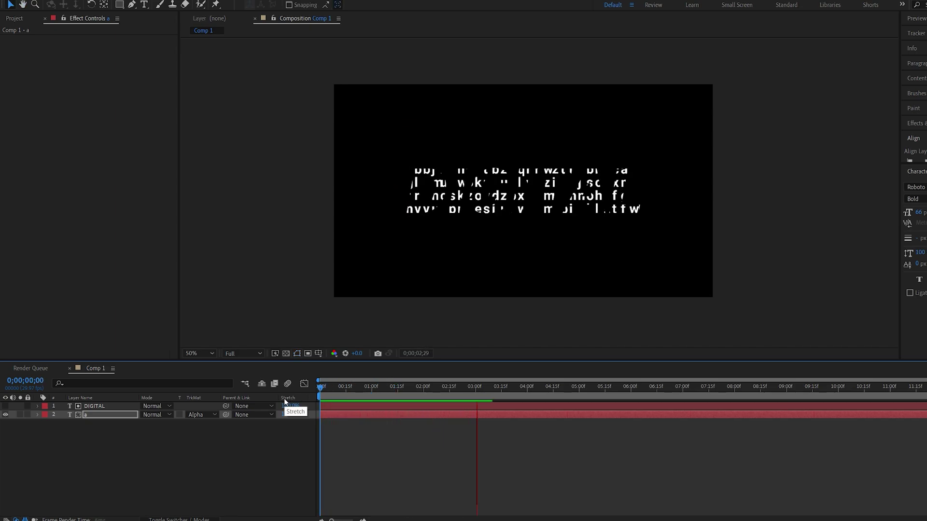
Pre-compose the DIGITAL layer as 'Digital' and duplicate the precomp.
{"action": "left_click", "coordinate": [94, 407]}
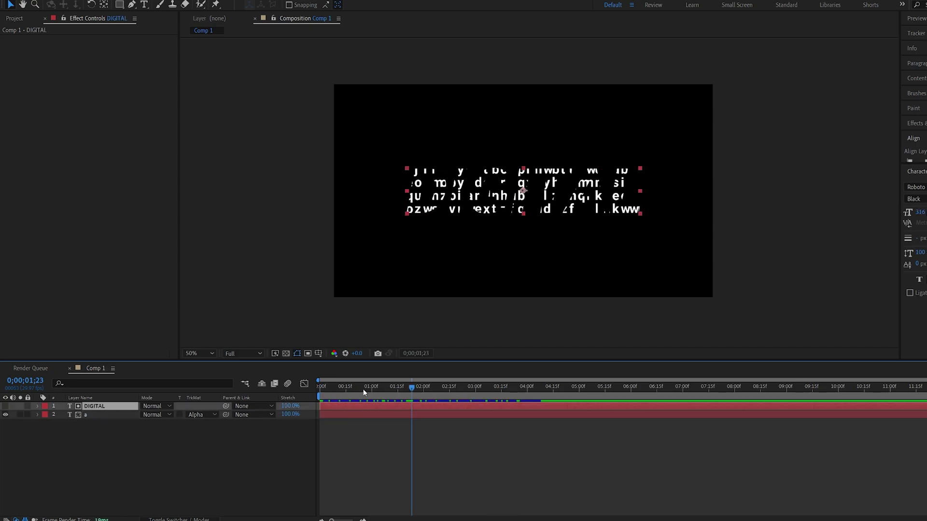
{"action": "key", "text": "ctrl+shift+c"}
{"action": "type", "text": "Digital"}
{"action": "key", "text": "Return"}
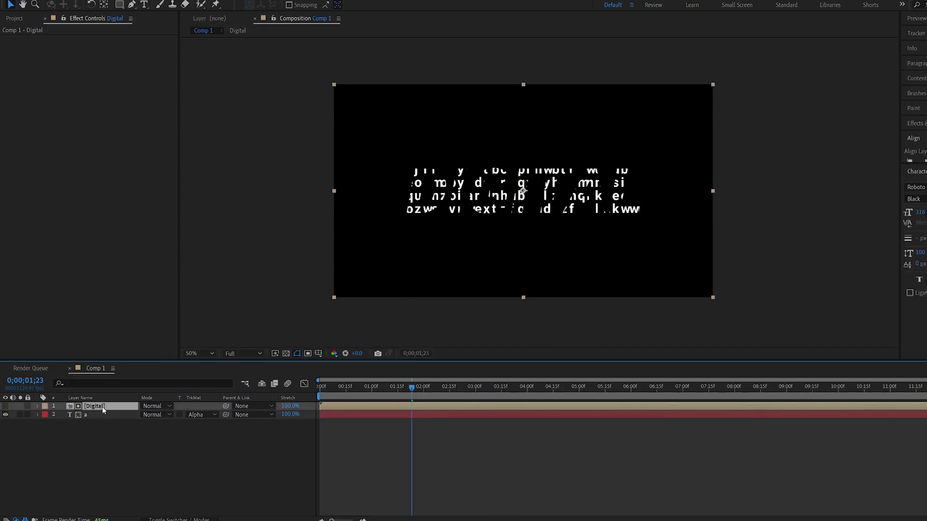
{"action": "key", "text": "ctrl+d"}
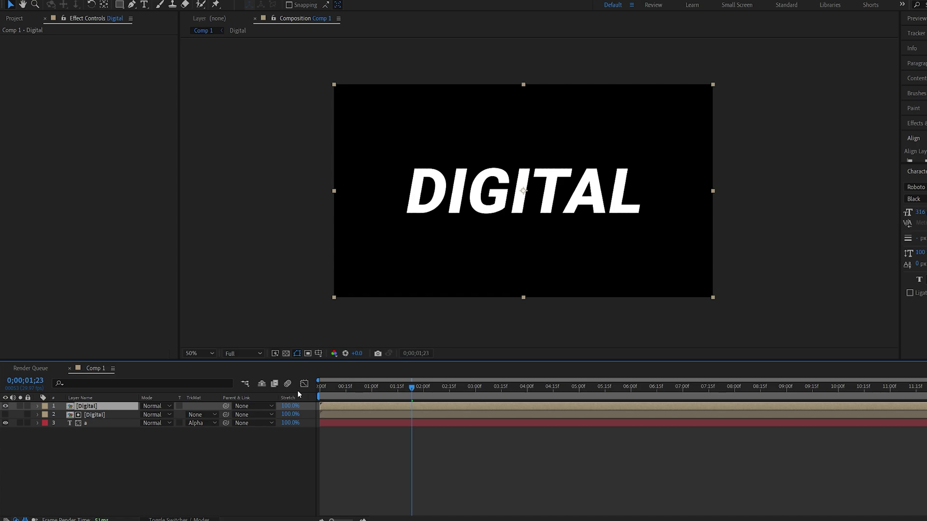
{"action": "right_click", "coordinate": [223, 432]}
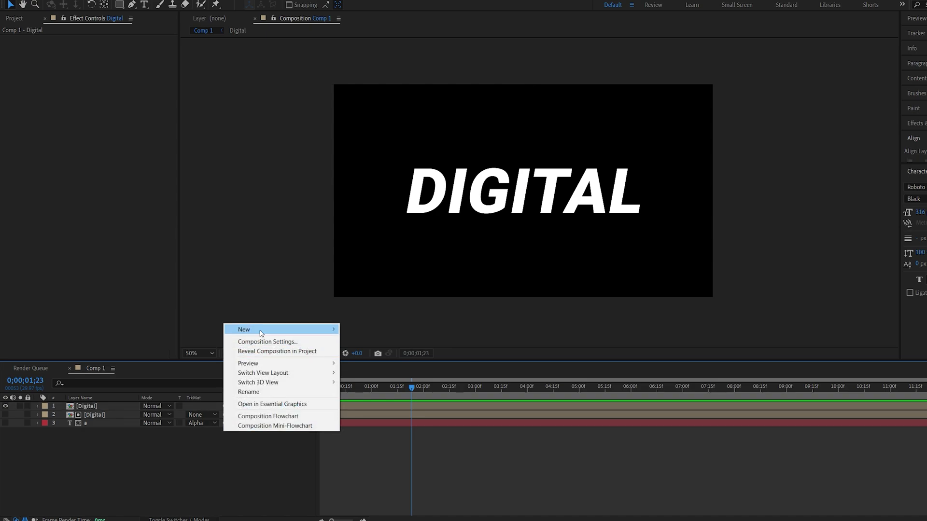
Create a solid named Fractal and apply Fractal Noise to it.
{"action": "mouse_move", "coordinate": [261, 329]}
{"action": "left_click", "coordinate": [407, 351]}
{"action": "type", "text": "Fractal"}
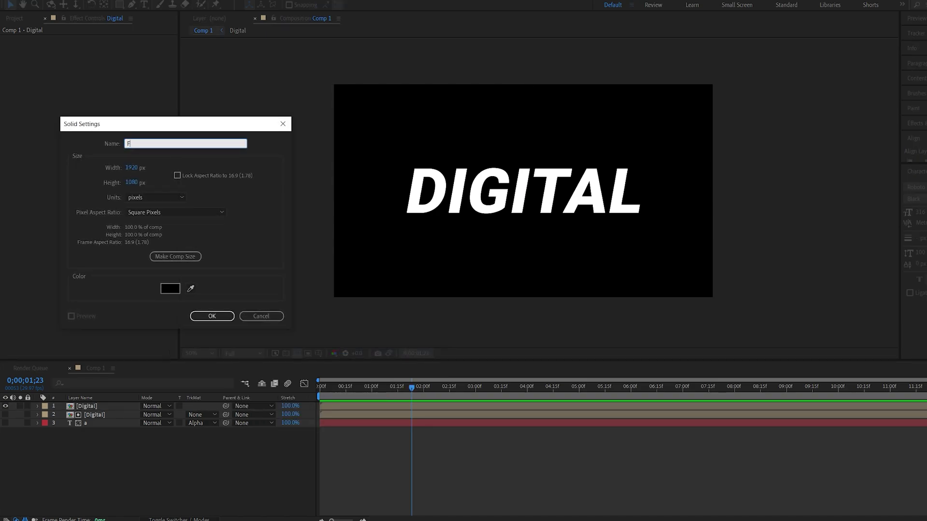
{"action": "key", "text": "Return"}
{"action": "key", "text": "ctrl+space"}
{"action": "type", "text": "fract"}
{"action": "key", "text": "Down"}
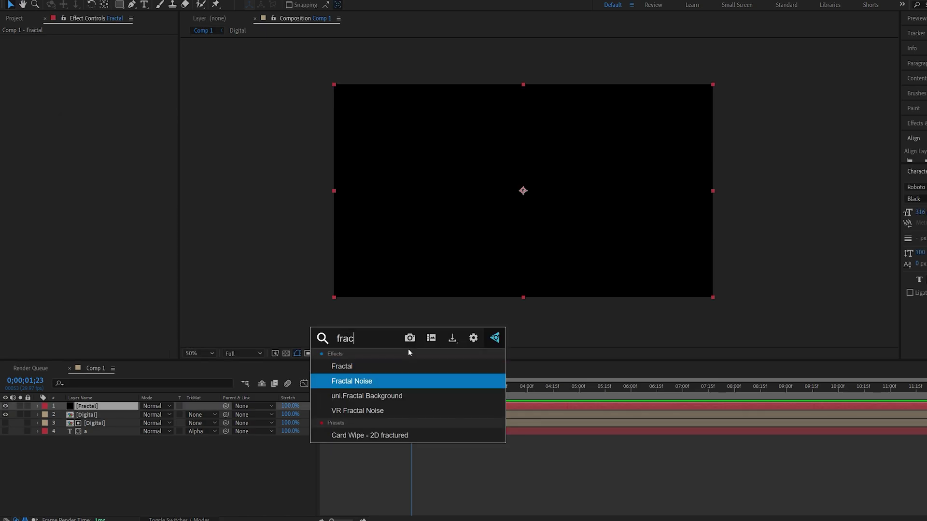
{"action": "key", "text": "Return"}
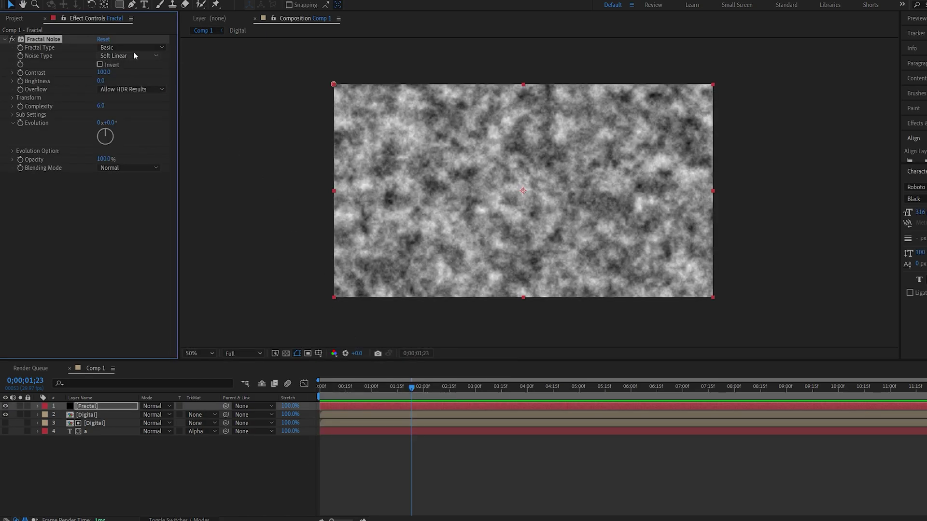
Switch the noise to Block type with Complexity 2 and lower Brightness to -43.
{"action": "left_click", "coordinate": [133, 55]}
{"action": "left_click", "coordinate": [134, 66]}
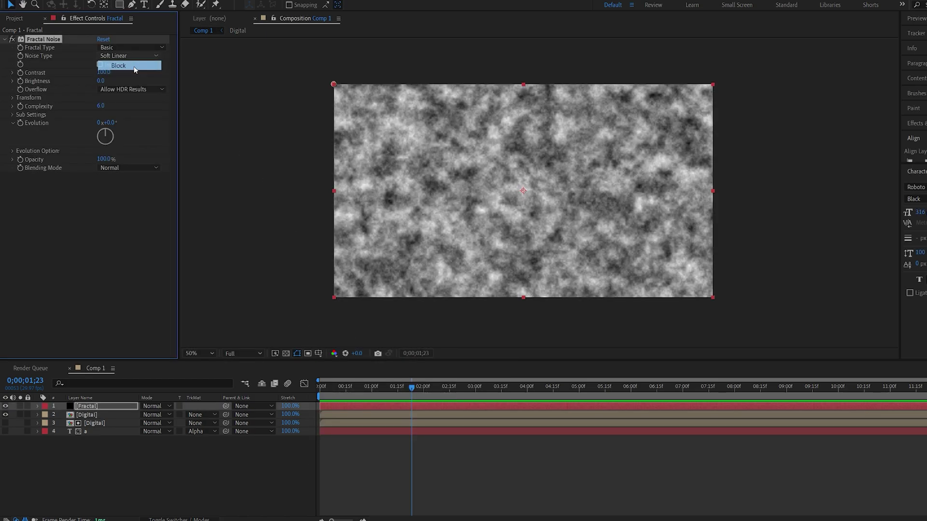
{"action": "left_click", "coordinate": [101, 106]}
{"action": "type", "text": "2"}
{"action": "key", "text": "Return"}
{"action": "left_click_drag", "start_coordinate": [102, 81], "coordinate": [146, 73]}
Untick Uniform Scaling and stretch the noise to Scale Width 302, Height 88.
{"action": "left_click", "coordinate": [13, 98]}
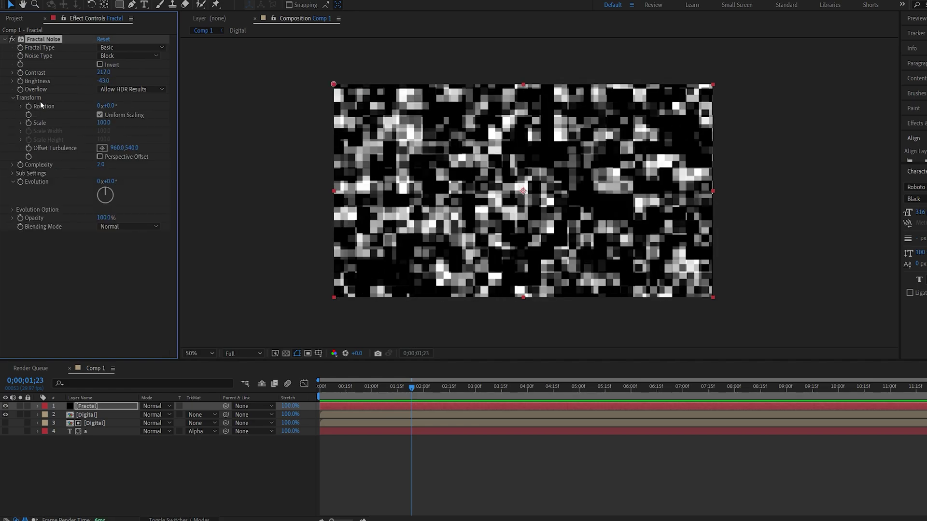
{"action": "left_click", "coordinate": [100, 115]}
{"action": "left_click_drag", "start_coordinate": [103, 131], "coordinate": [196, 133]}
{"action": "left_click_drag", "start_coordinate": [103, 154], "coordinate": [89, 154]}
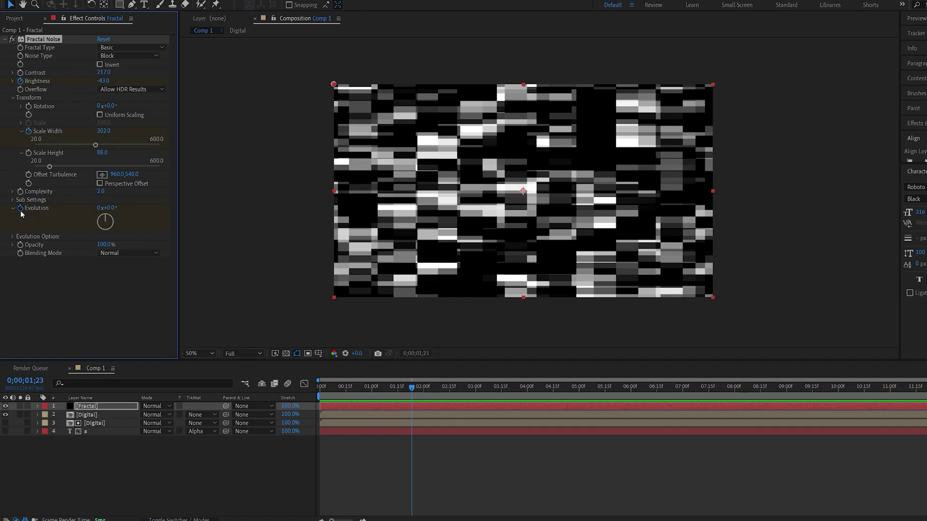
Shift the noise keyframes later, then at 3 seconds set Evolution and narrow Scale Width to 254.
{"action": "key", "text": "u"}
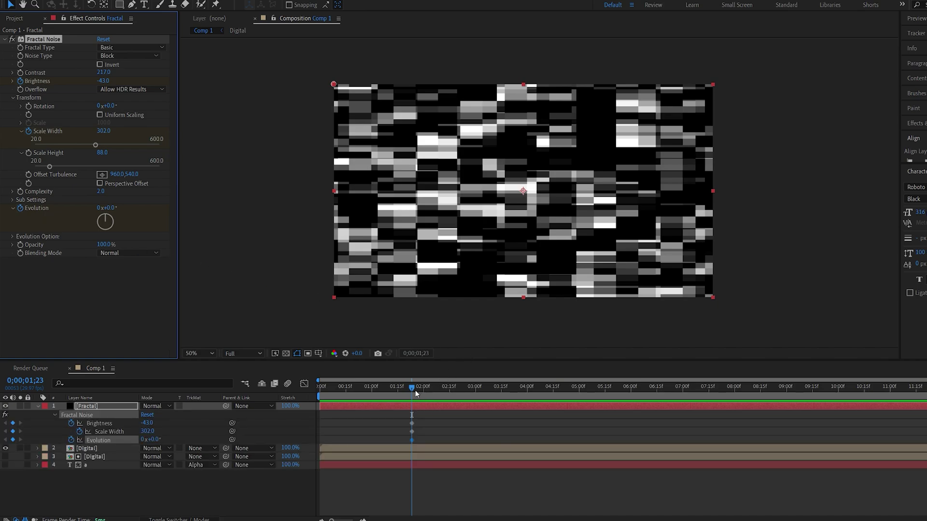
{"action": "left_click_drag", "start_coordinate": [415, 390], "coordinate": [423, 427]}
{"action": "left_click", "coordinate": [440, 428]}
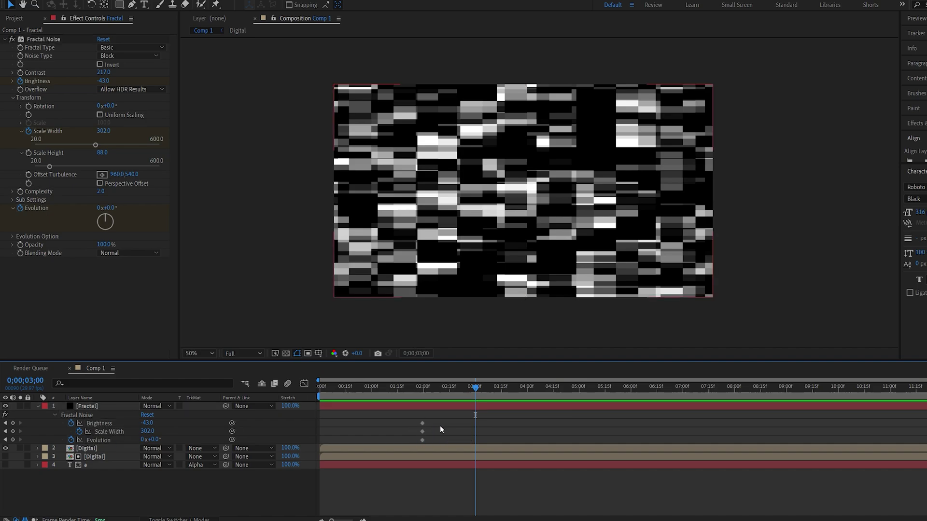
{"action": "left_click", "coordinate": [156, 440]}
{"action": "type", "text": "18"}
{"action": "left_click_drag", "start_coordinate": [148, 431], "coordinate": [267, 423]}
Drop Brightness to -182 at the first keyframe, preview the animation, and hide the Fractal layer.
{"action": "key", "text": "j"}
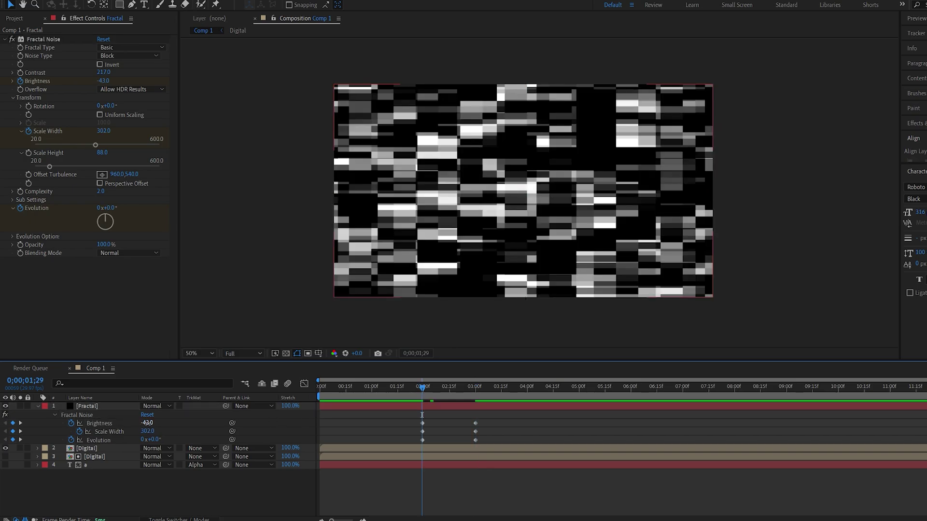
{"action": "left_click_drag", "start_coordinate": [119, 425], "coordinate": [78, 424]}
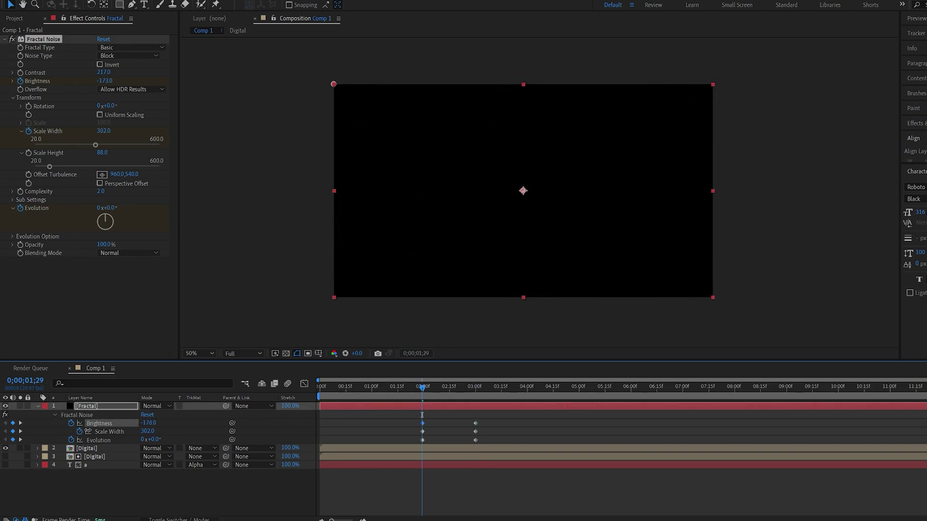
{"action": "key", "text": "space"}
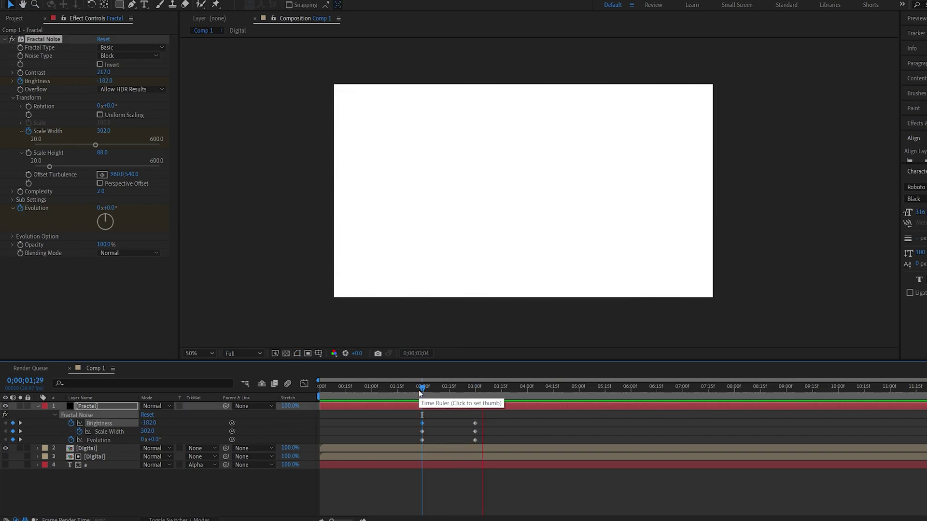
{"action": "key", "text": "space"}
{"action": "left_click", "coordinate": [418, 390]}
{"action": "mouse_move", "coordinate": [427, 393]}
{"action": "left_mouse_down"}
{"action": "mouse_move", "coordinate": [467, 390]}
{"action": "mouse_move", "coordinate": [444, 396]}
{"action": "left_mouse_up"}
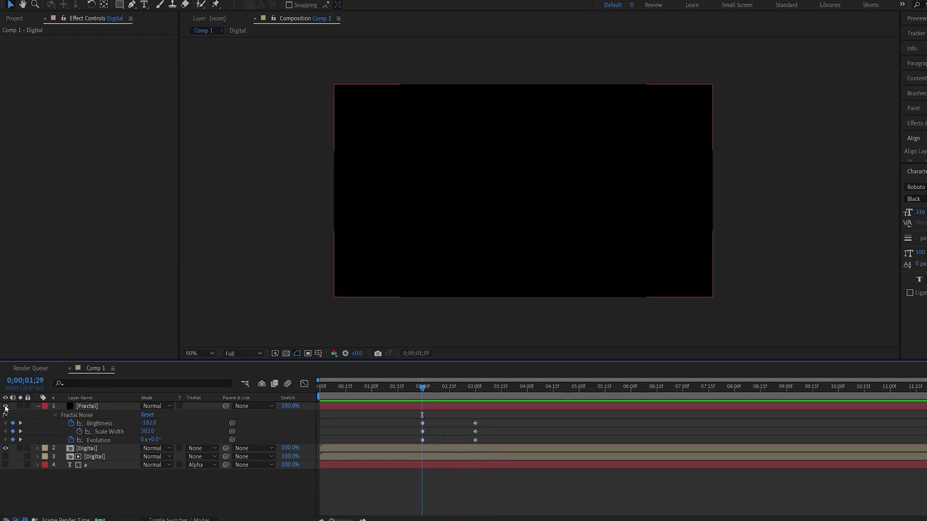
{"action": "left_click", "coordinate": [6, 406]}
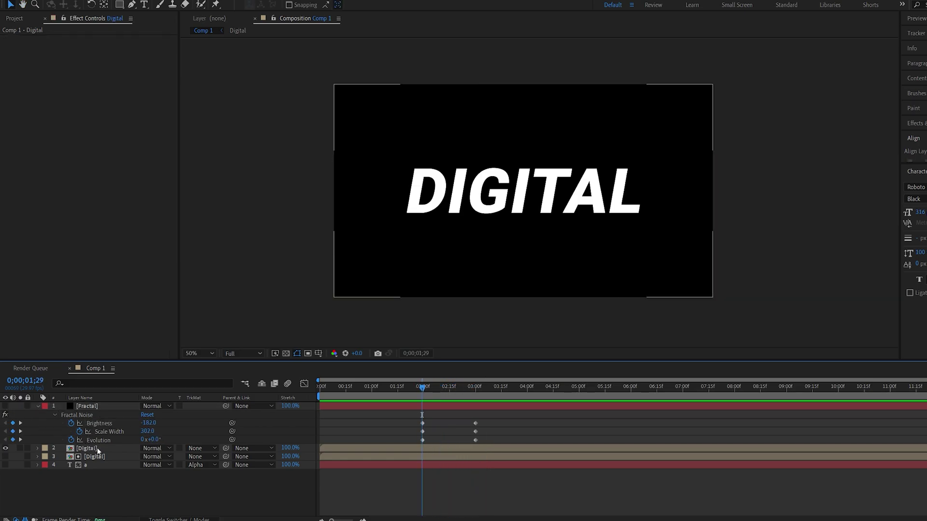
Apply Displacement Map to Digital using Fractal's Effects & Masks, with horizontal displacement 50.
{"action": "left_click", "coordinate": [99, 449]}
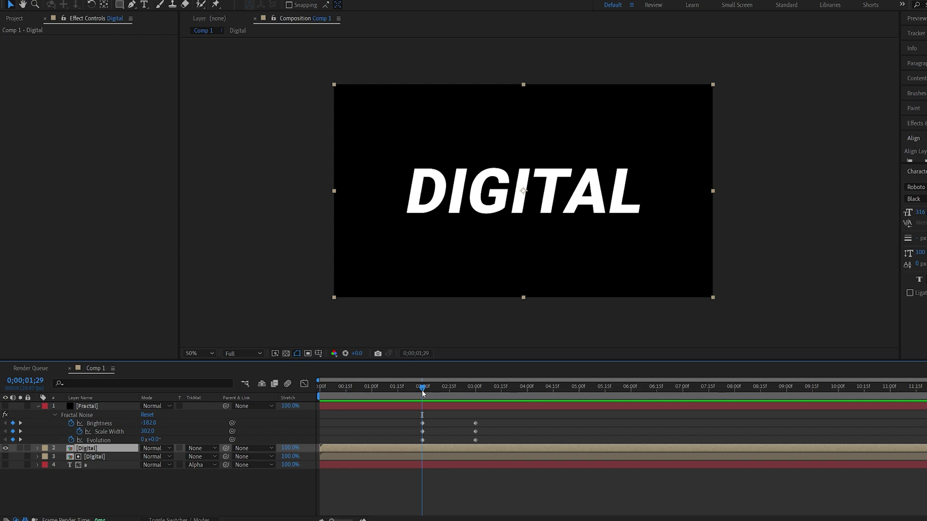
{"action": "key", "text": "ctrl+space"}
{"action": "type", "text": "dis"}
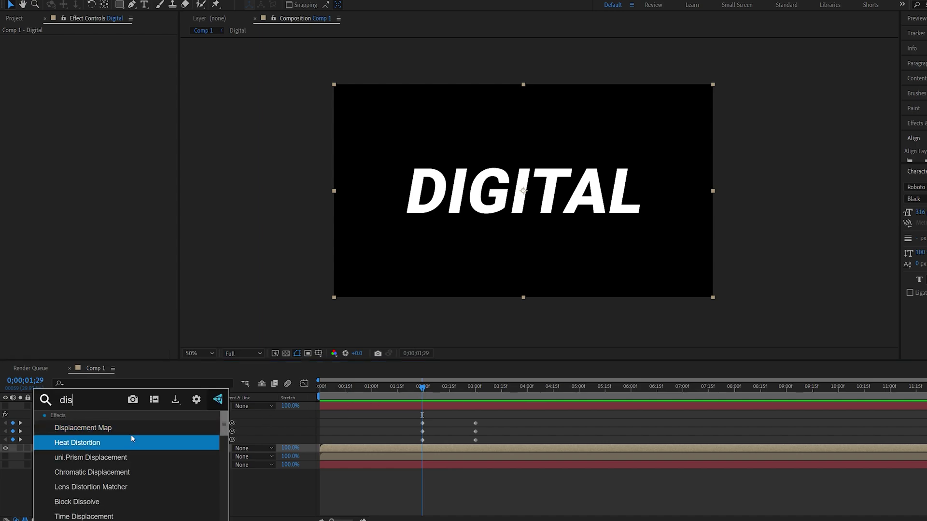
{"action": "left_click", "coordinate": [130, 427]}
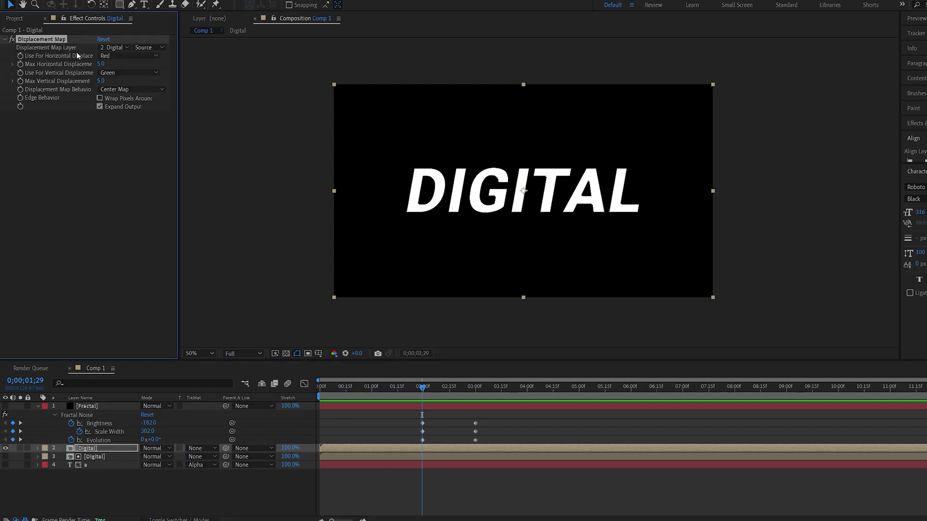
{"action": "left_click", "coordinate": [110, 47]}
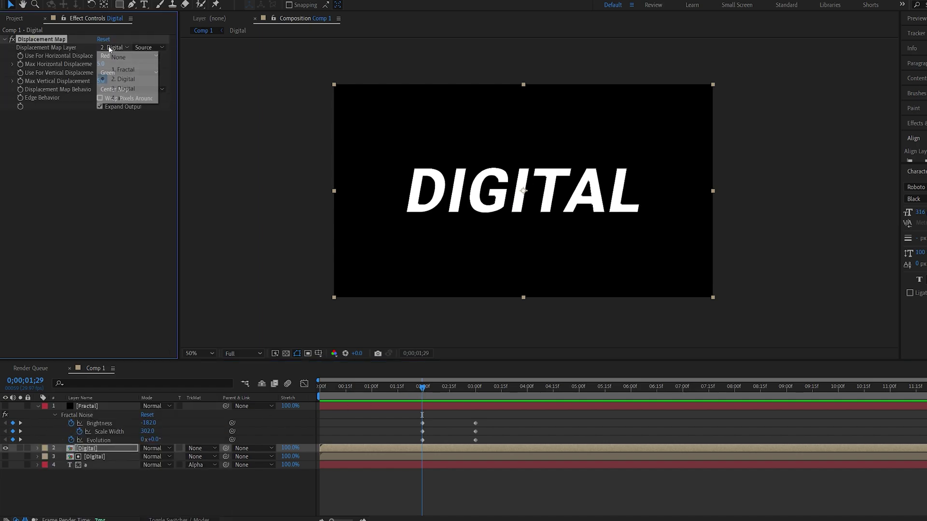
{"action": "left_click", "coordinate": [123, 70]}
{"action": "left_click", "coordinate": [146, 48]}
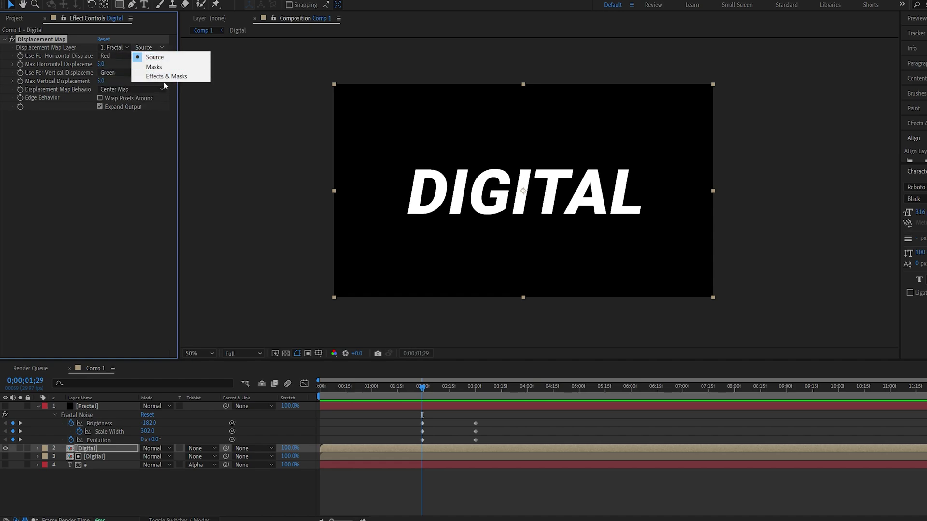
{"action": "left_click", "coordinate": [169, 76]}
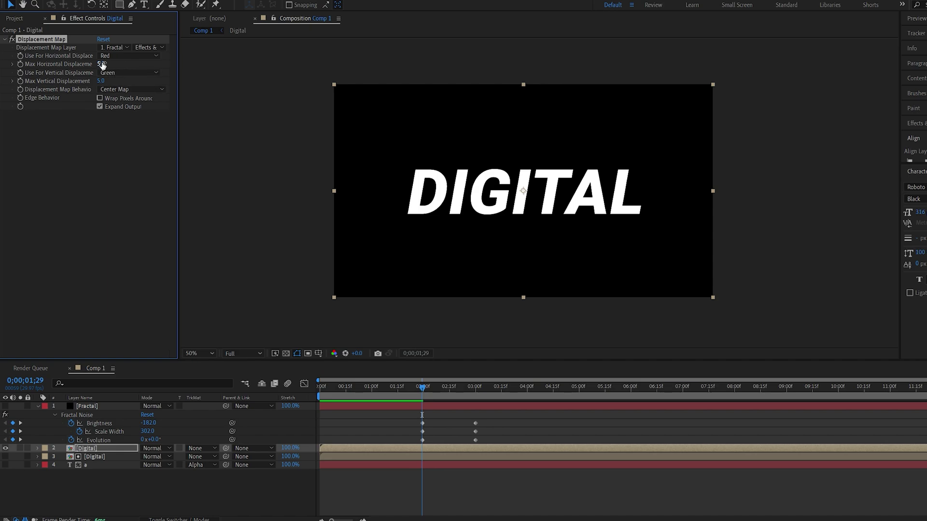
{"action": "type", "text": "50"}
{"action": "key", "text": "Return"}
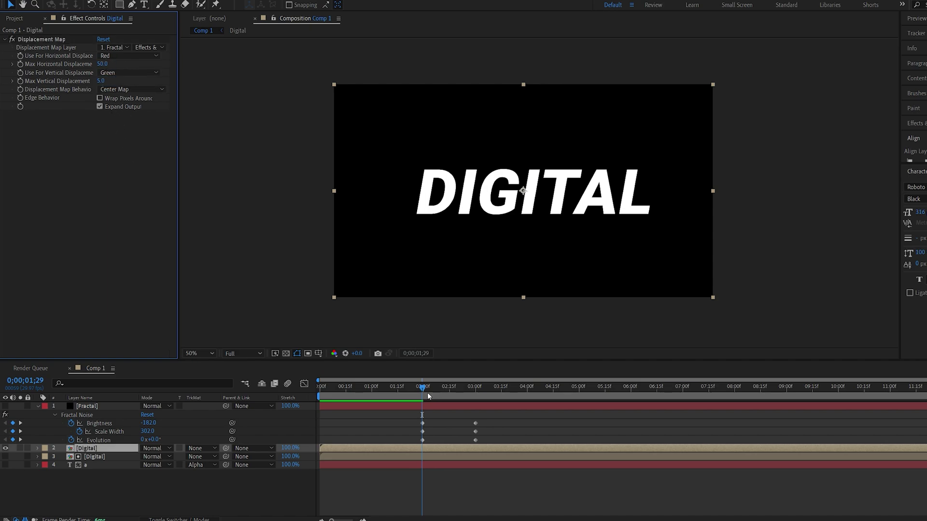
Duplicate the Displacement Map and set it to -50 horizontal and -5 vertical.
{"action": "mouse_move", "coordinate": [427, 393]}
{"action": "left_mouse_down"}
{"action": "mouse_move", "coordinate": [463, 395]}
{"action": "mouse_move", "coordinate": [431, 401]}
{"action": "mouse_move", "coordinate": [476, 398]}
{"action": "mouse_move", "coordinate": [422, 398]}
{"action": "left_mouse_up"}
{"action": "left_click", "coordinate": [50, 39]}
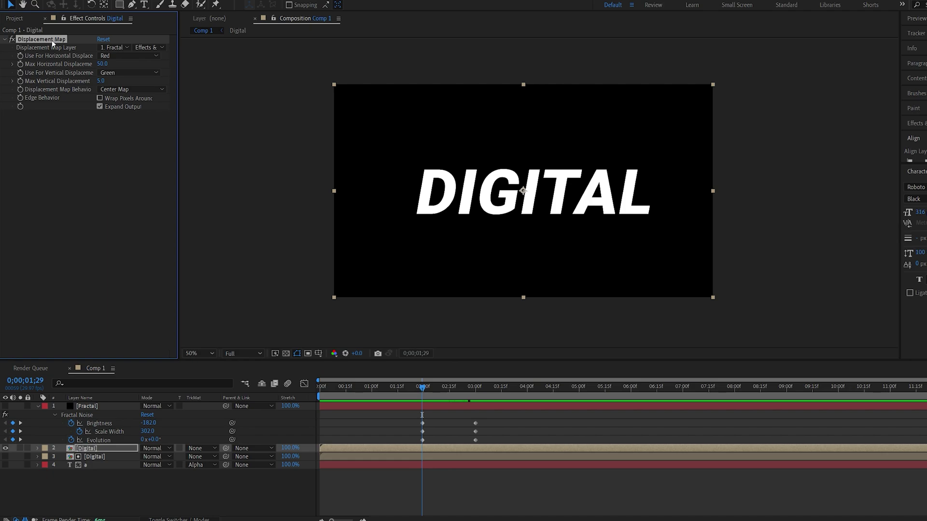
{"action": "key", "text": "ctrl+d"}
{"action": "left_click", "coordinate": [105, 139]}
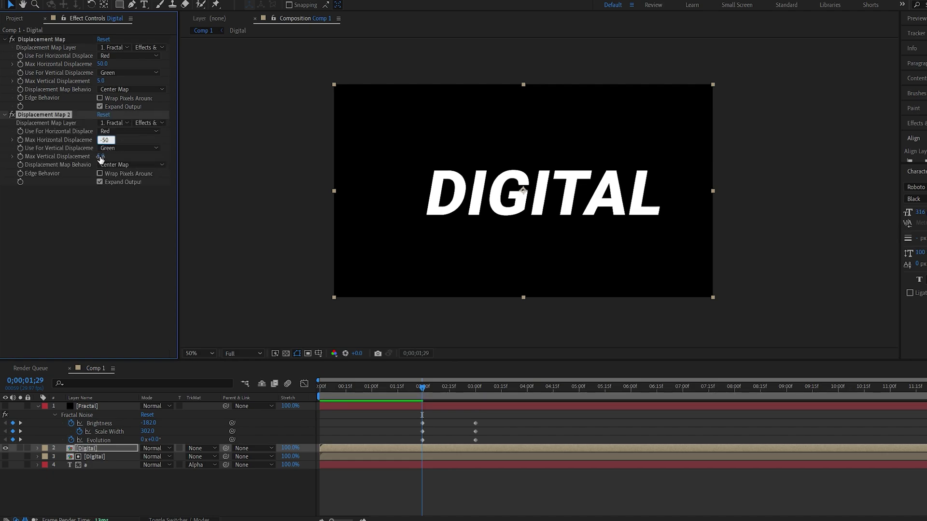
{"action": "key", "text": "Tab"}
{"action": "left_click", "coordinate": [127, 220]}
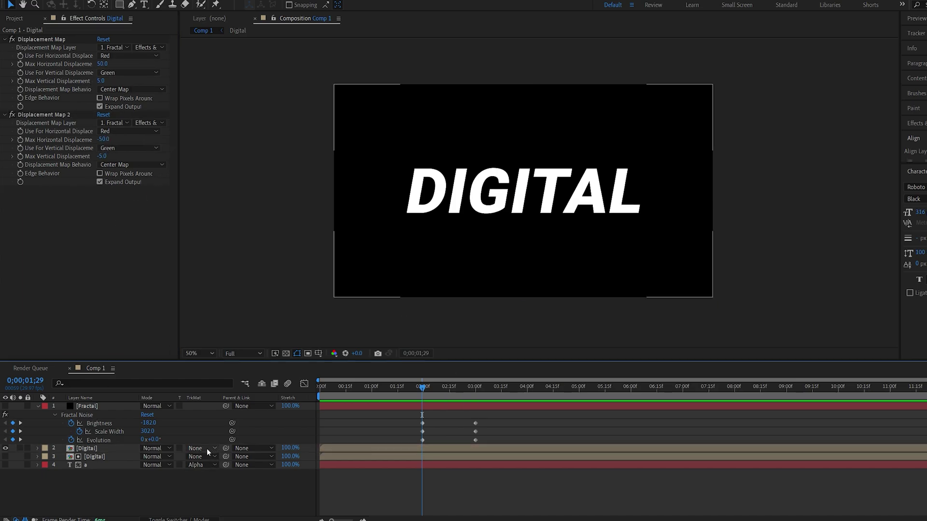
Set Digital's track matte to Luma Matte [Fractal], show layer a, and preview the glitch around 2 seconds.
{"action": "left_click", "coordinate": [214, 449]}
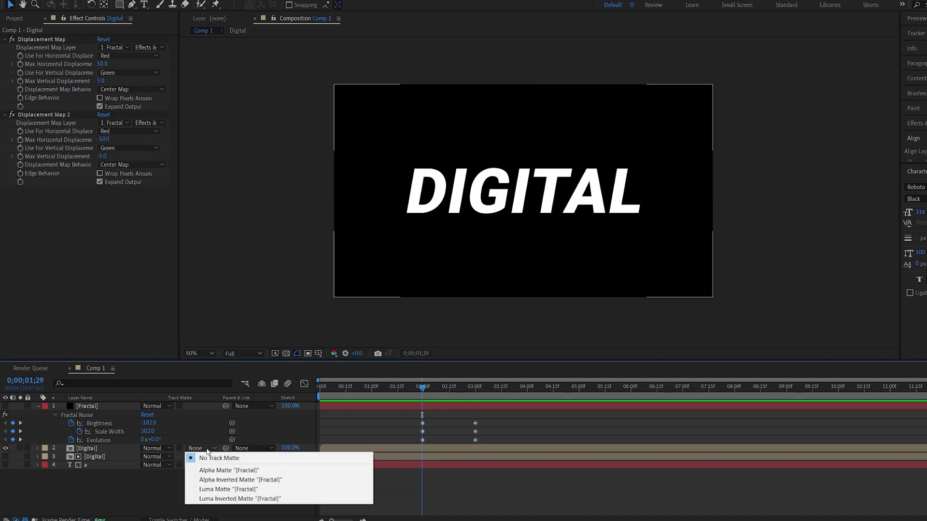
{"action": "left_click", "coordinate": [230, 490]}
{"action": "key", "text": "space"}
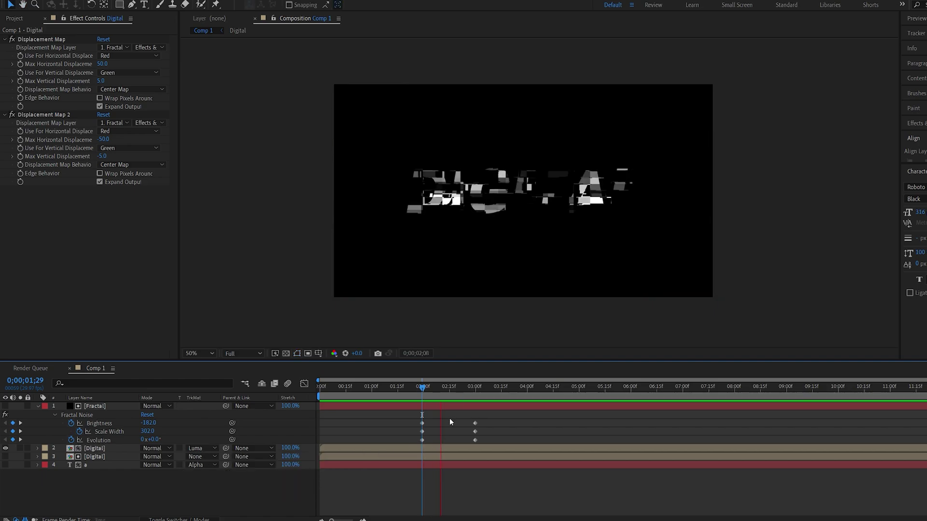
{"action": "left_click", "coordinate": [424, 386]}
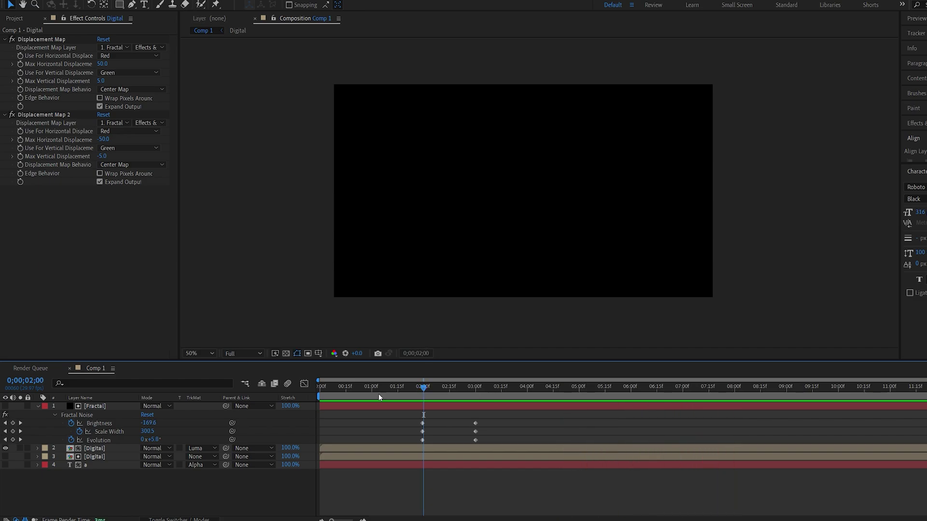
{"action": "left_click", "coordinate": [5, 464]}
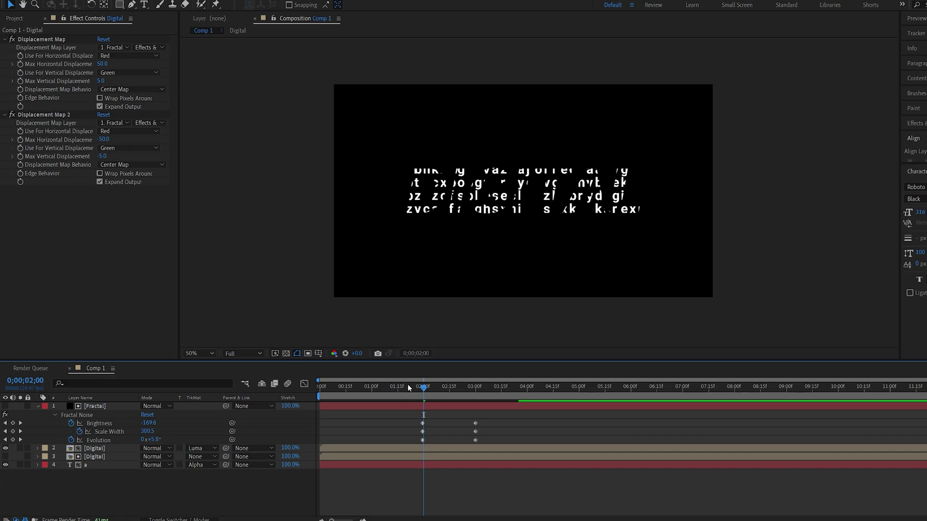
{"action": "key", "text": "space"}
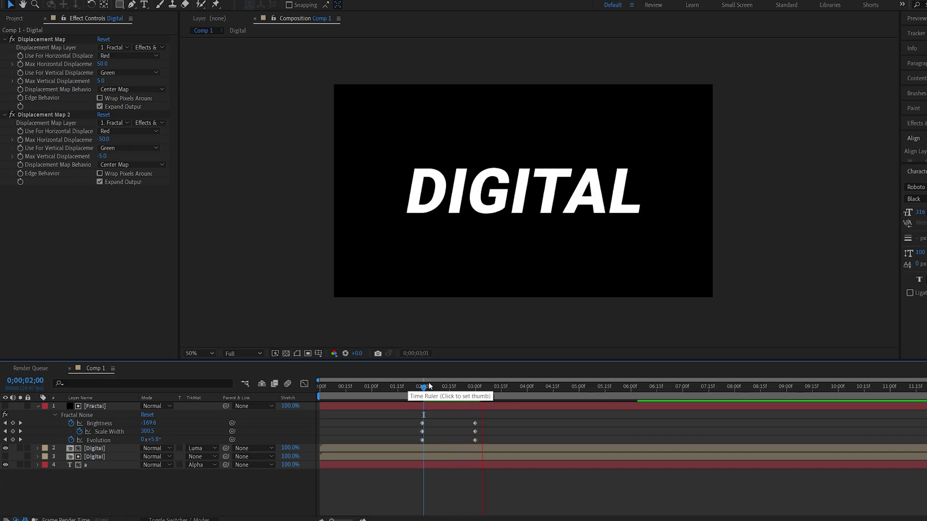
{"action": "left_click", "coordinate": [458, 389]}
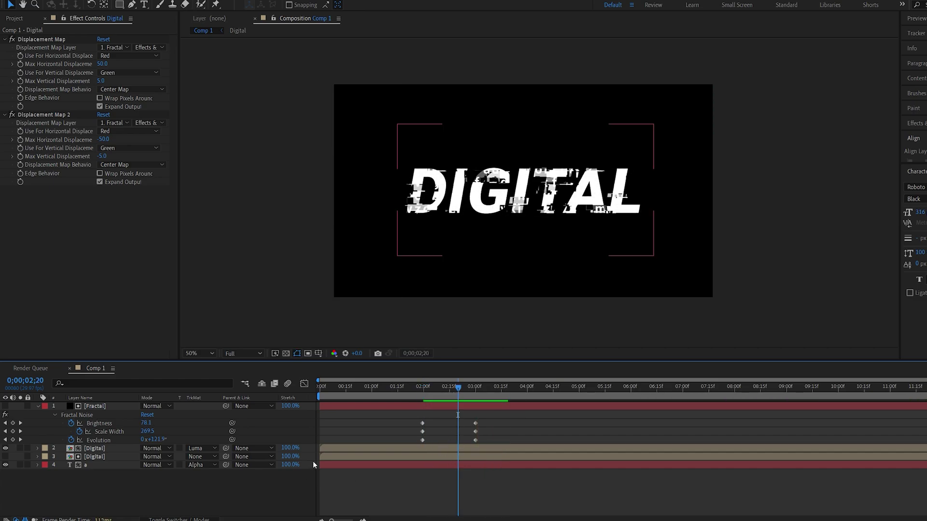
Add a new solid named BG and apply Gradient Ramp to it.
{"action": "right_click", "coordinate": [228, 454]}
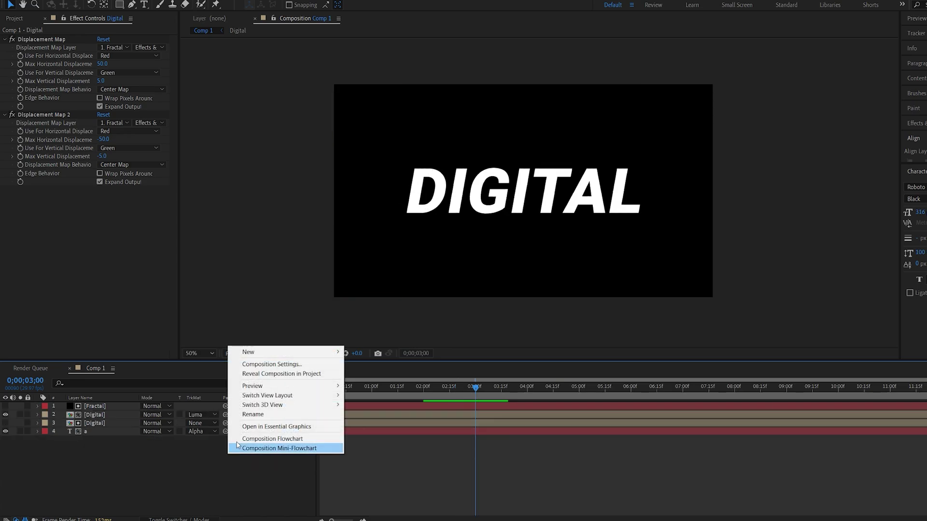
{"action": "mouse_move", "coordinate": [285, 353]}
{"action": "left_click", "coordinate": [365, 374]}
{"action": "type", "text": "BG"}
{"action": "key", "text": "Return"}
{"action": "key", "text": "ctrl+space"}
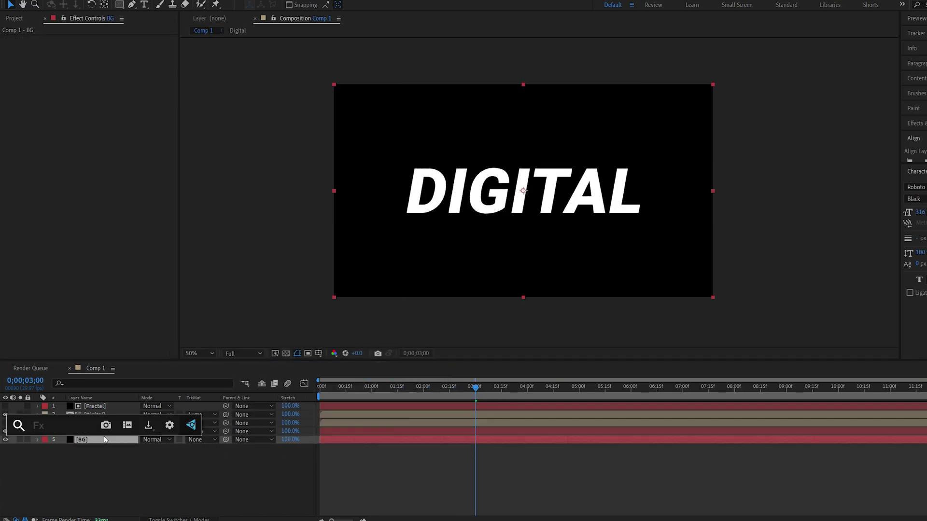
{"action": "type", "text": "grad"}
{"action": "left_click", "coordinate": [89, 442]}
Set the Gradient Ramp end colour to 262626, swap the colours, and make it a Radial Ramp.
{"action": "left_click", "coordinate": [102, 72]}
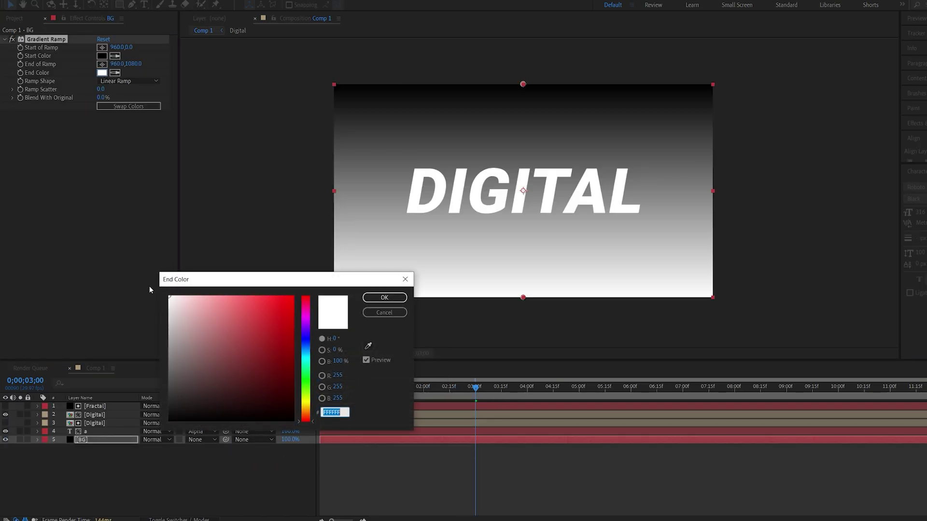
{"action": "left_click_drag", "start_coordinate": [169, 297], "coordinate": [193, 381]}
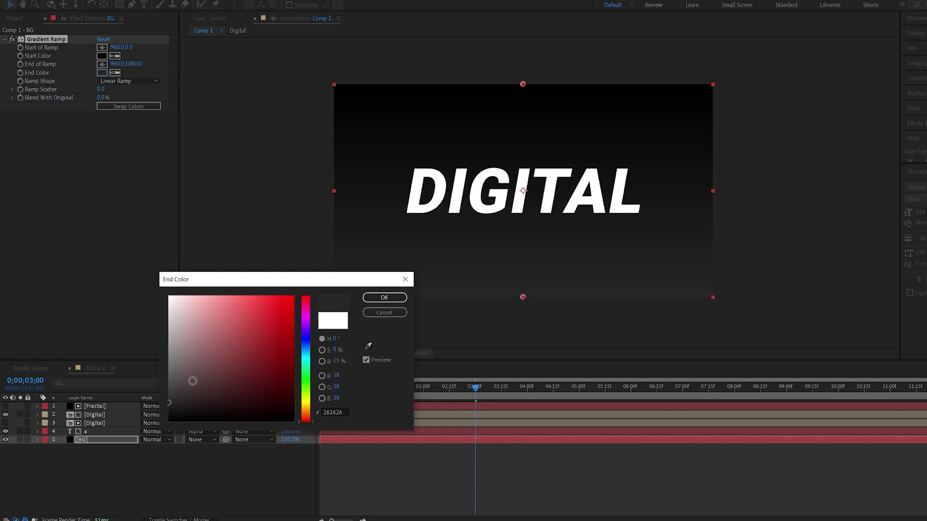
{"action": "left_click", "coordinate": [384, 297]}
{"action": "left_click", "coordinate": [124, 107]}
{"action": "left_click", "coordinate": [125, 80]}
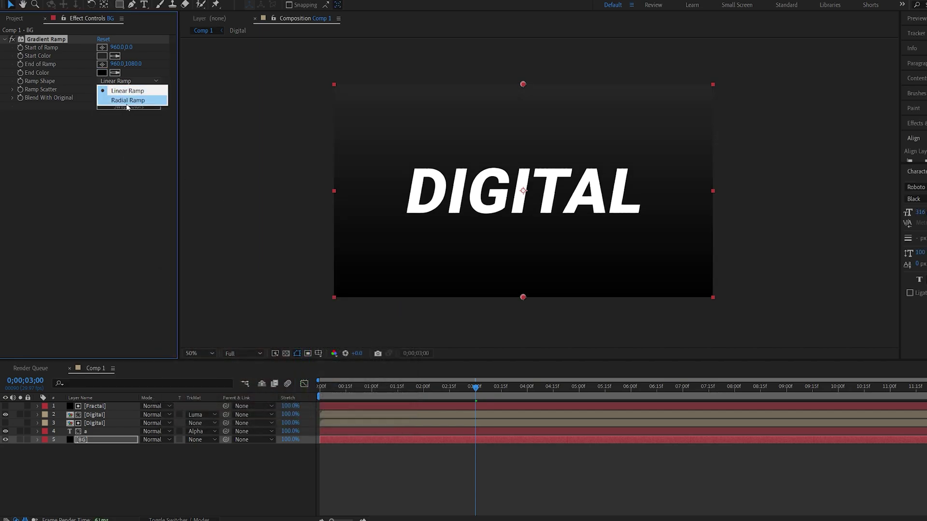
{"action": "left_click", "coordinate": [126, 99]}
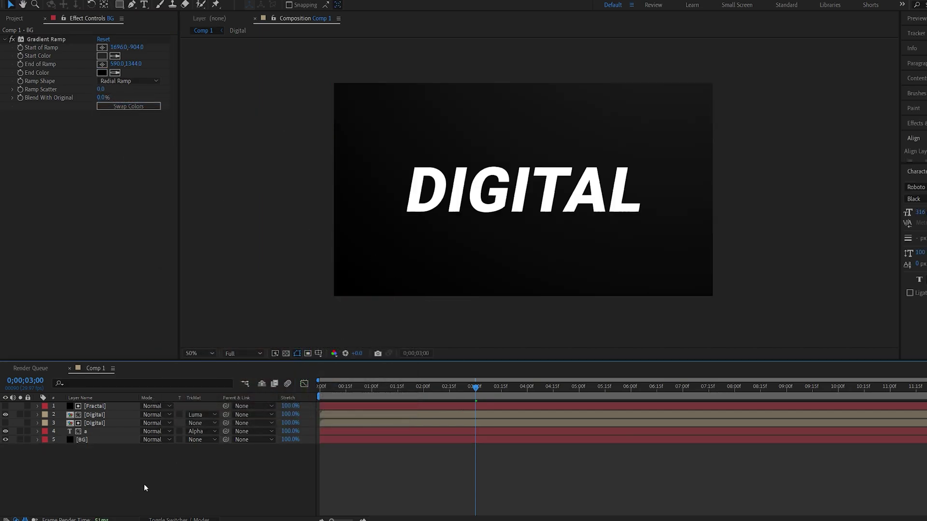
{"action": "right_click", "coordinate": [144, 484]}
{"action": "left_click", "coordinate": [114, 483]}
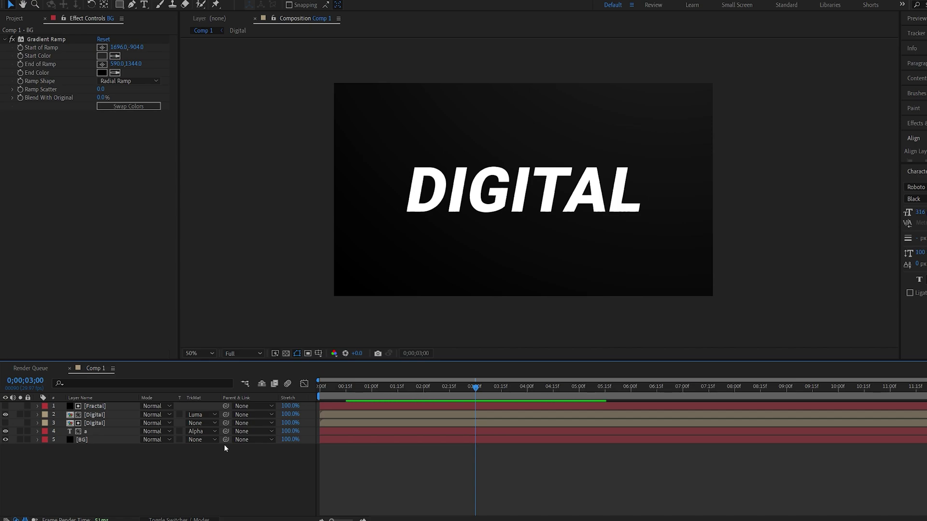
{"action": "right_click", "coordinate": [221, 456]}
Create a solid named Saber, apply the Saber effect, and set its core type to Layer Masks.
{"action": "mouse_move", "coordinate": [270, 354]}
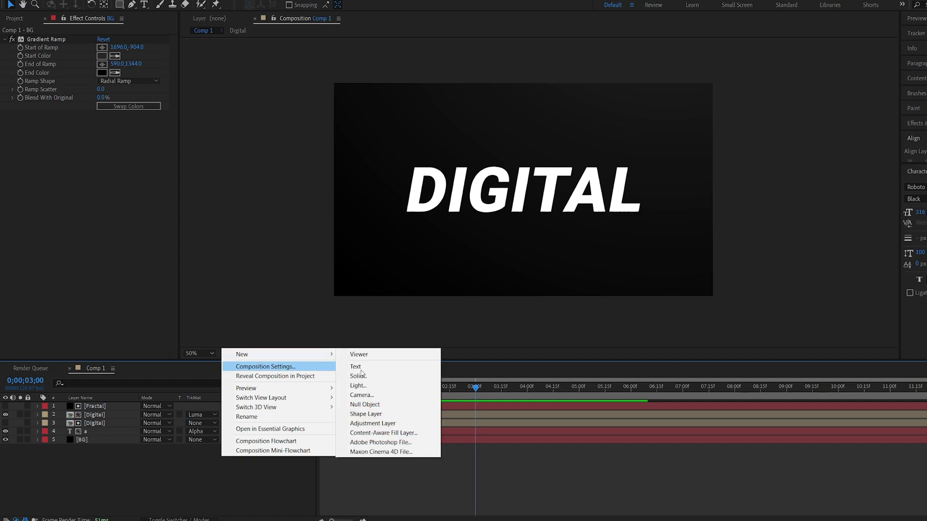
{"action": "left_click", "coordinate": [358, 376]}
{"action": "type", "text": "Sabe"}
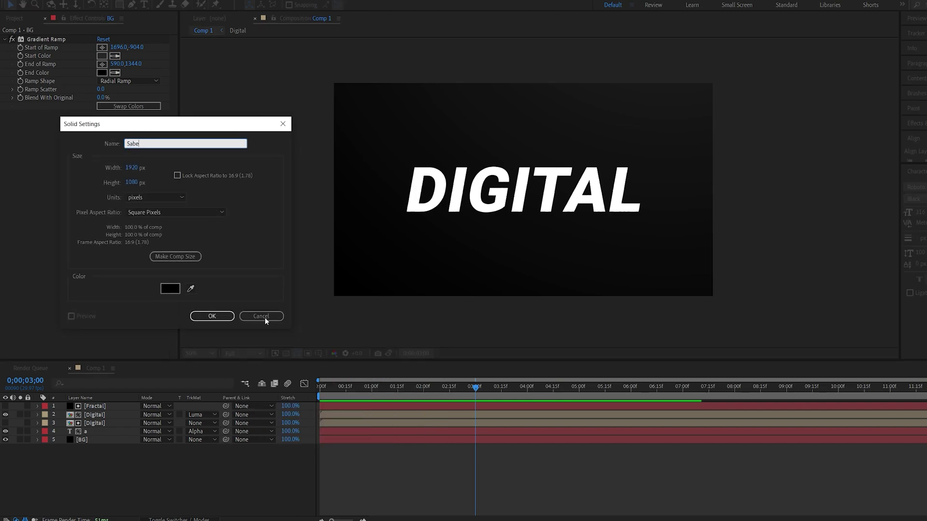
{"action": "type", "text": "r"}
{"action": "key", "text": "Return"}
{"action": "key", "text": "ctrl+space"}
{"action": "type", "text": "sabe"}
{"action": "left_click", "coordinate": [60, 181]}
{"action": "left_click", "coordinate": [13, 123]}
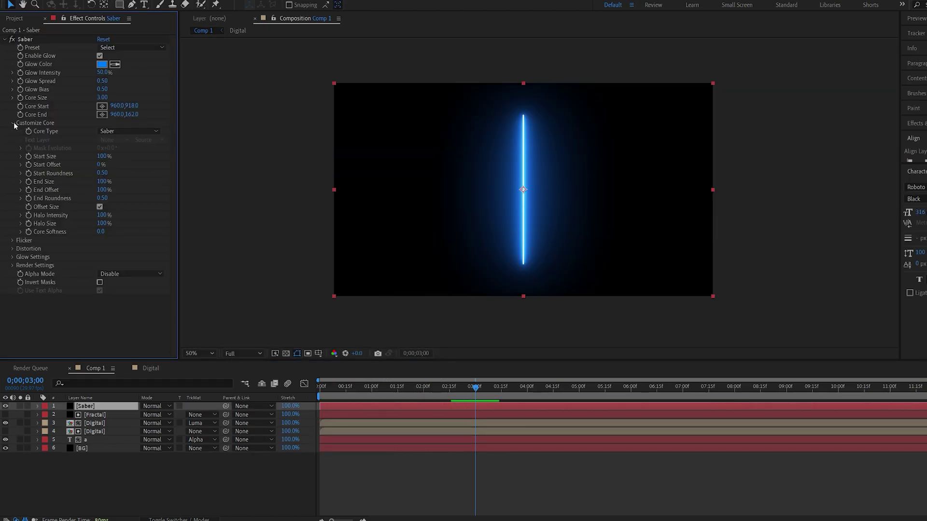
{"action": "left_click", "coordinate": [135, 131]}
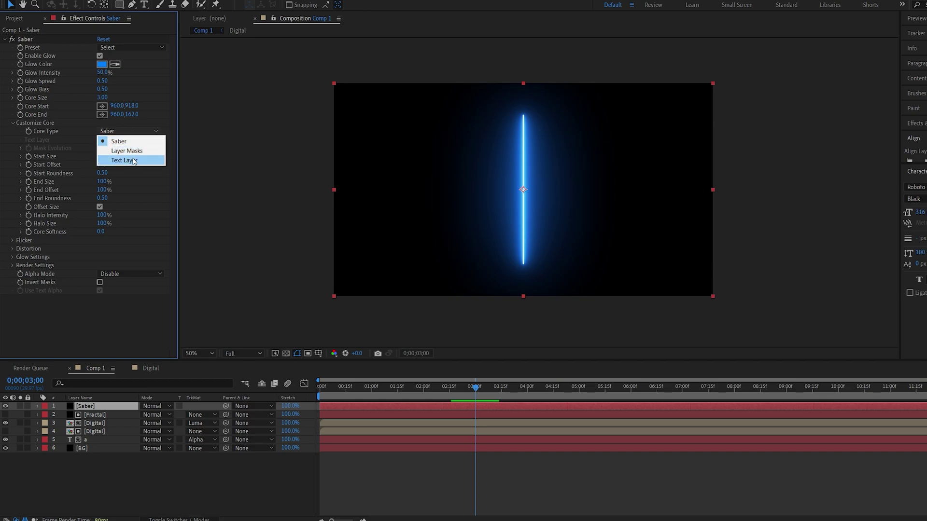
{"action": "left_click", "coordinate": [126, 151]}
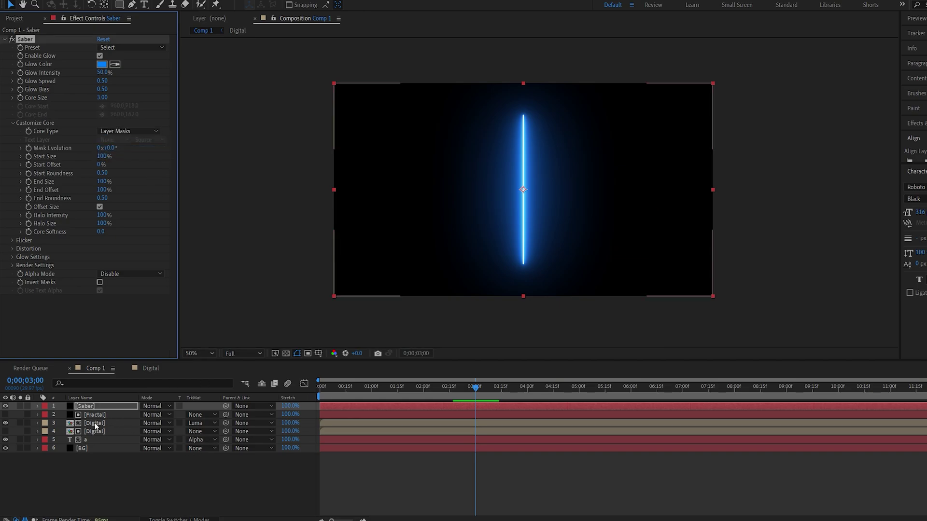
Auto-trace the Digital layer with default settings to create letter masks.
{"action": "left_click", "coordinate": [95, 423]}
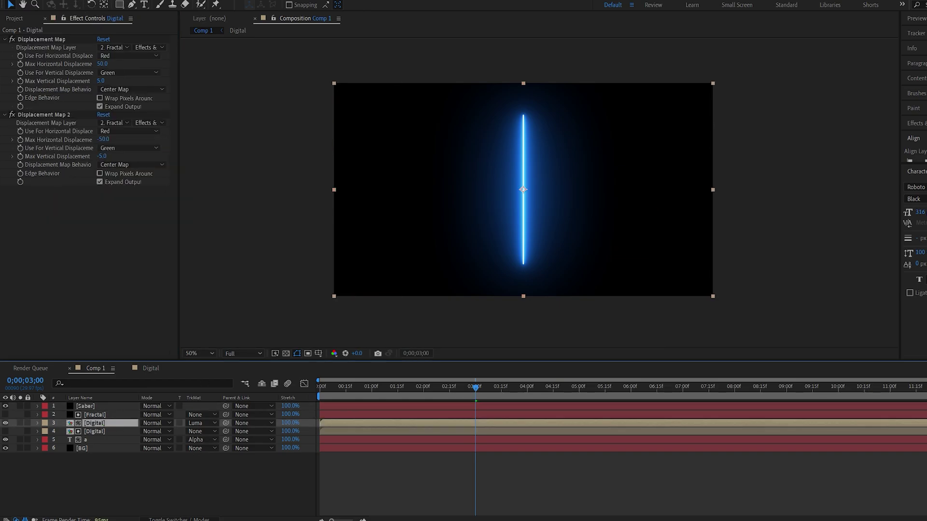
{"action": "left_click", "coordinate": [76, 2]}
{"action": "left_click", "coordinate": [100, 267]}
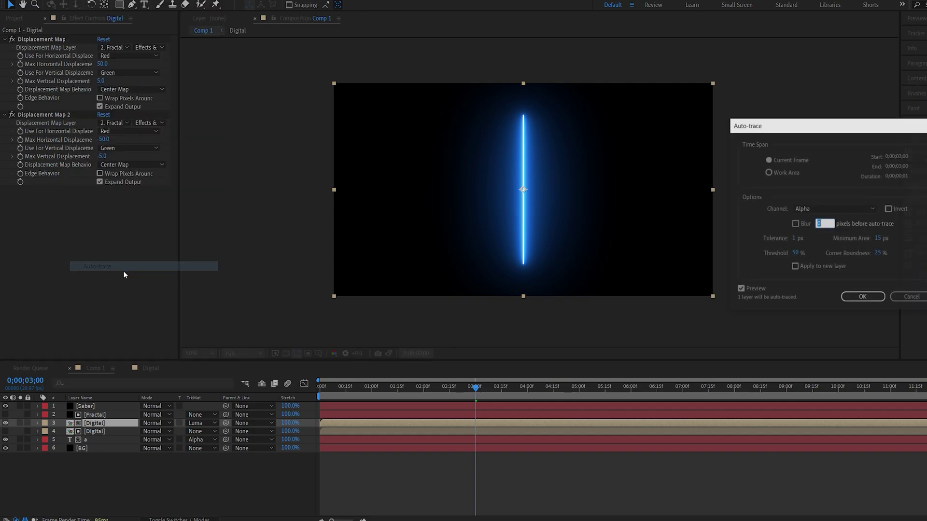
{"action": "left_click", "coordinate": [853, 297]}
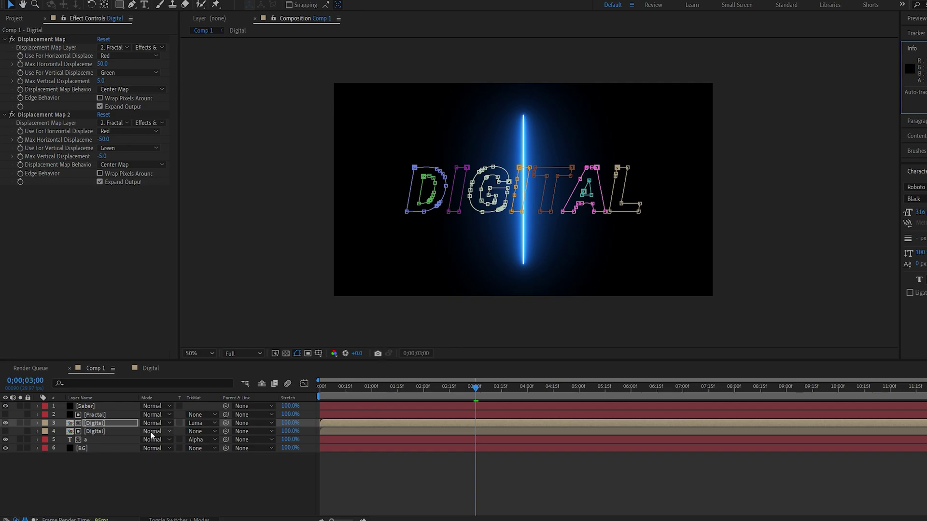
Remove the keyframes from the traced mask paths and paste the letter masks onto Saber.
{"action": "key", "text": "m"}
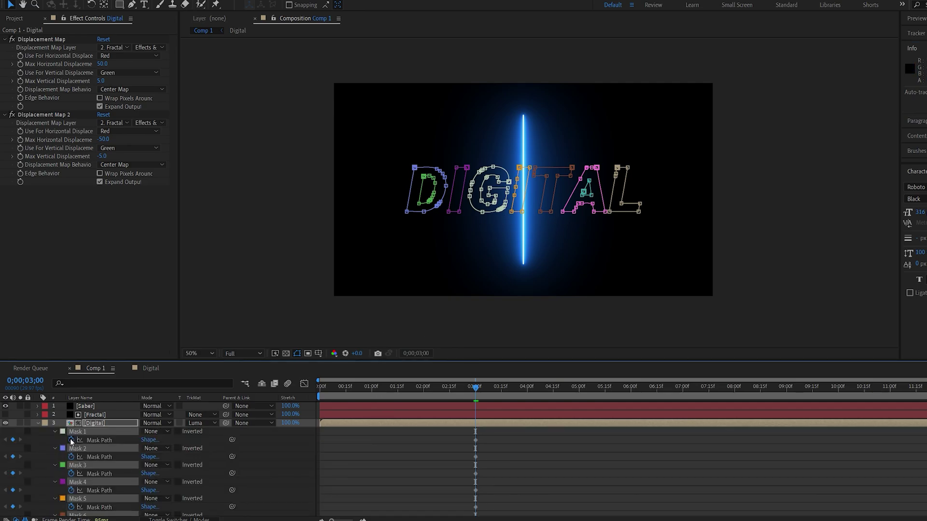
{"action": "left_click", "coordinate": [72, 441]}
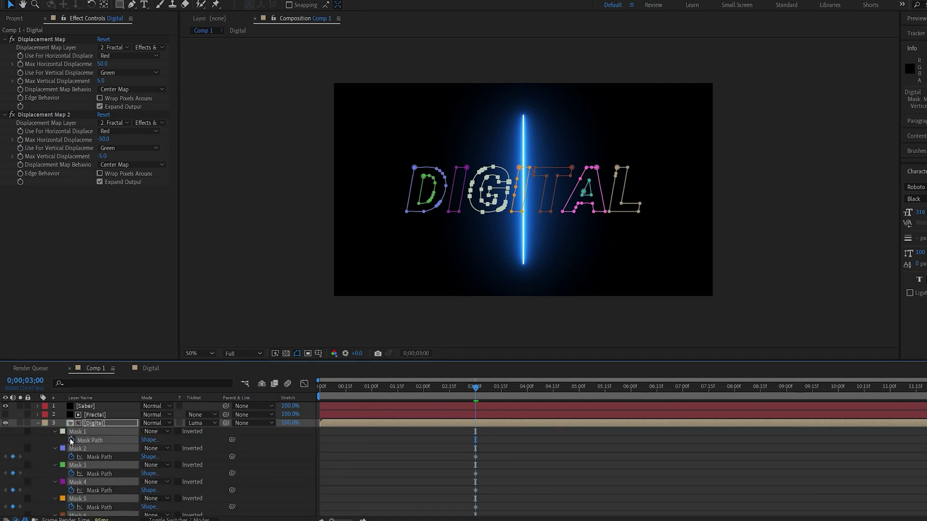
{"action": "left_click", "coordinate": [84, 406]}
{"action": "key", "text": "ctrl+v"}
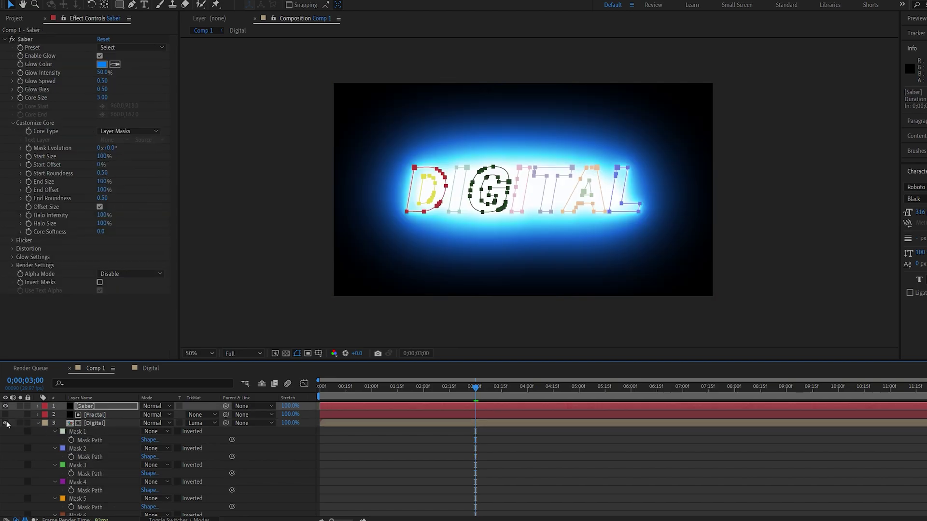
Set Saber's Glow Intensity, Spread, Bias and Core Size to 0 and keyframe them at 2;21.
{"action": "left_click", "coordinate": [6, 407]}
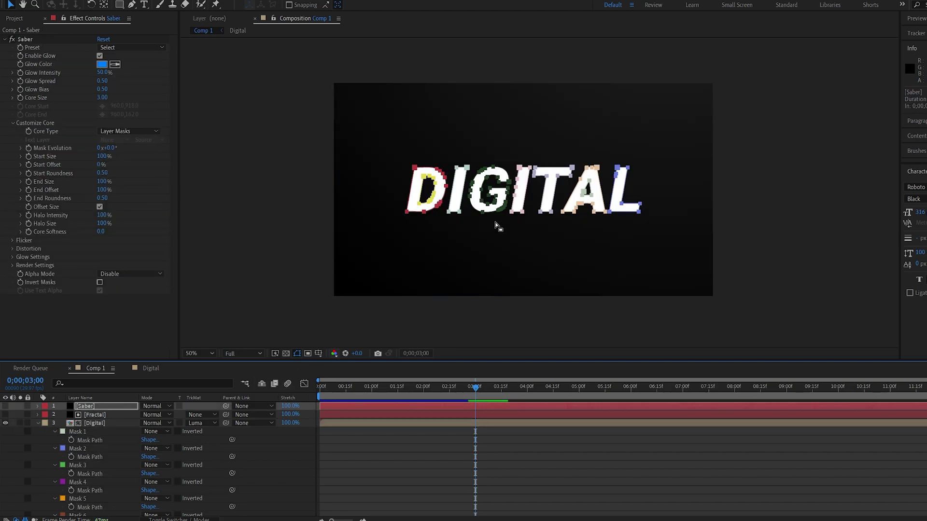
{"action": "left_click", "coordinate": [7, 407]}
{"action": "left_click", "coordinate": [103, 73]}
{"action": "type", "text": "0"}
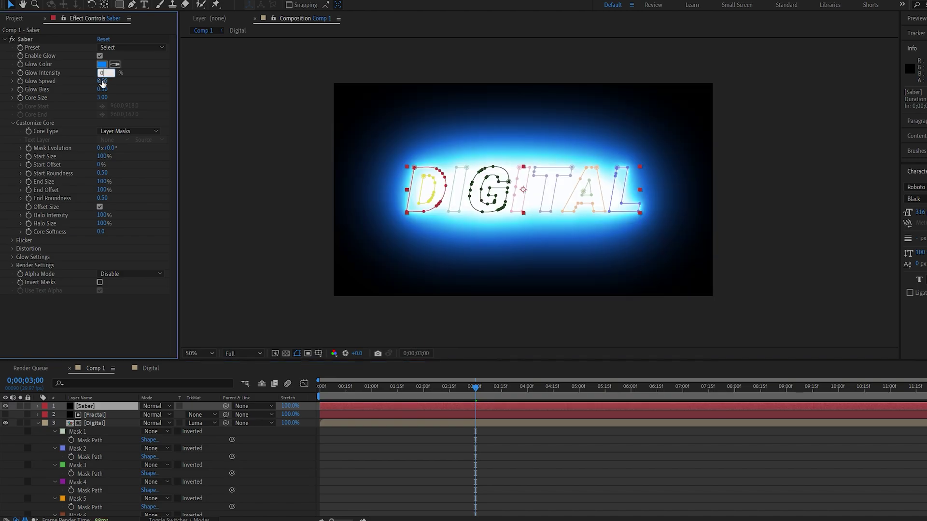
{"action": "left_click", "coordinate": [102, 81]}
{"action": "type", "text": "0"}
{"action": "left_click", "coordinate": [102, 90]}
{"action": "type", "text": "0"}
{"action": "left_click", "coordinate": [103, 98]}
{"action": "type", "text": "0"}
{"action": "key", "text": "Return"}
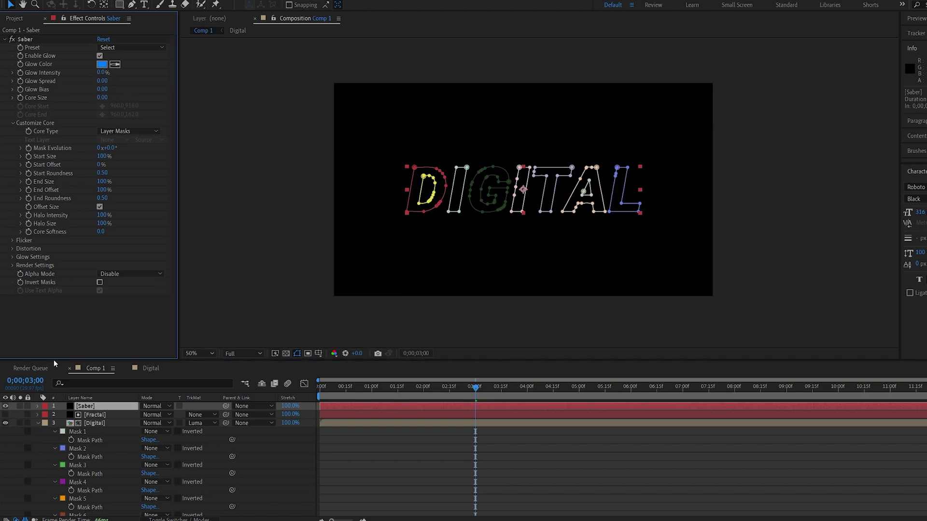
{"action": "left_click_drag", "start_coordinate": [20, 98], "coordinate": [21, 74]}
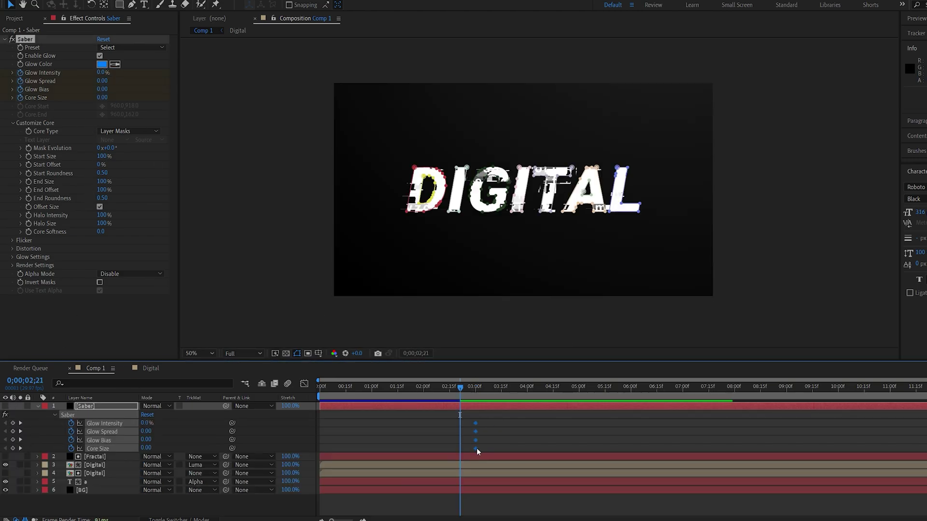
{"action": "left_click_drag", "start_coordinate": [464, 452], "coordinate": [460, 452]}
At 3;03, raise Core Size to 2 and increase Glow Bias, Spread and Intensity to about 24%.
{"action": "left_click", "coordinate": [480, 390]}
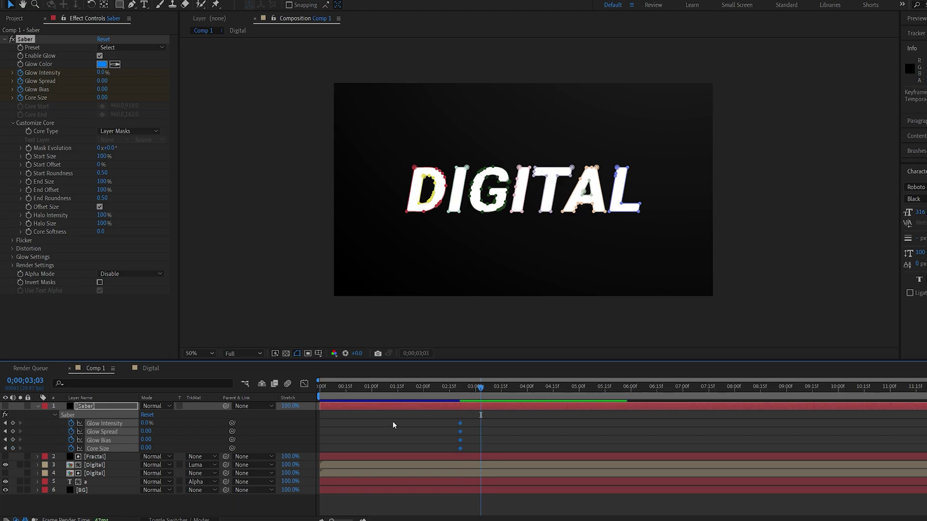
{"action": "left_click", "coordinate": [161, 447]}
{"action": "left_click", "coordinate": [146, 448]}
{"action": "type", "text": "2"}
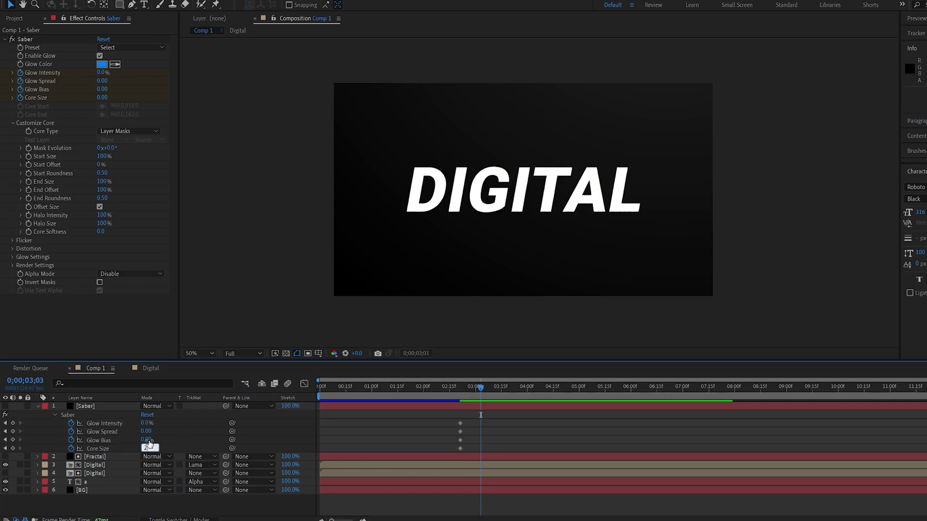
{"action": "left_click_drag", "start_coordinate": [146, 440], "coordinate": [155, 437]}
{"action": "left_click_drag", "start_coordinate": [146, 432], "coordinate": [154, 431]}
{"action": "left_click_drag", "start_coordinate": [145, 423], "coordinate": [156, 423]}
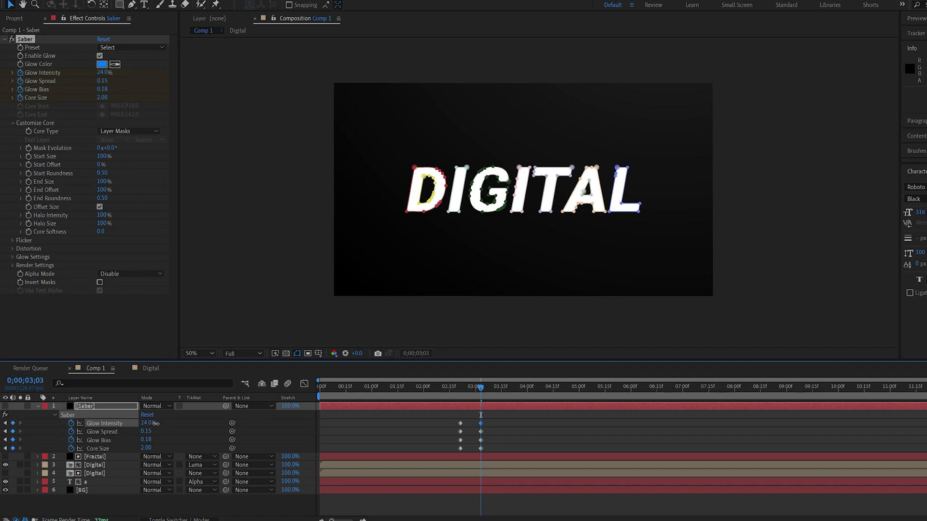
{"action": "left_click", "coordinate": [6, 405]}
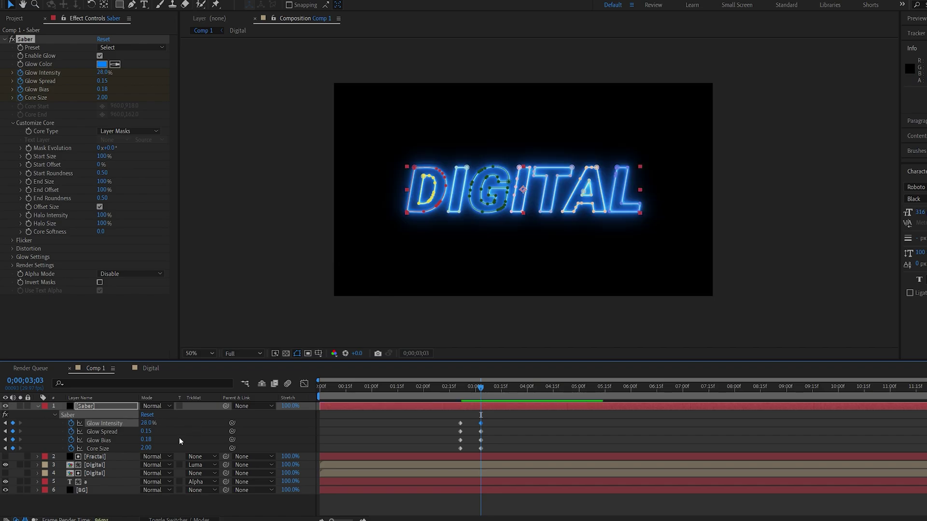
{"action": "mouse_move", "coordinate": [145, 448]}
{"action": "left_mouse_down"}
{"action": "mouse_move", "coordinate": [159, 448]}
{"action": "mouse_move", "coordinate": [150, 431]}
{"action": "left_mouse_up"}
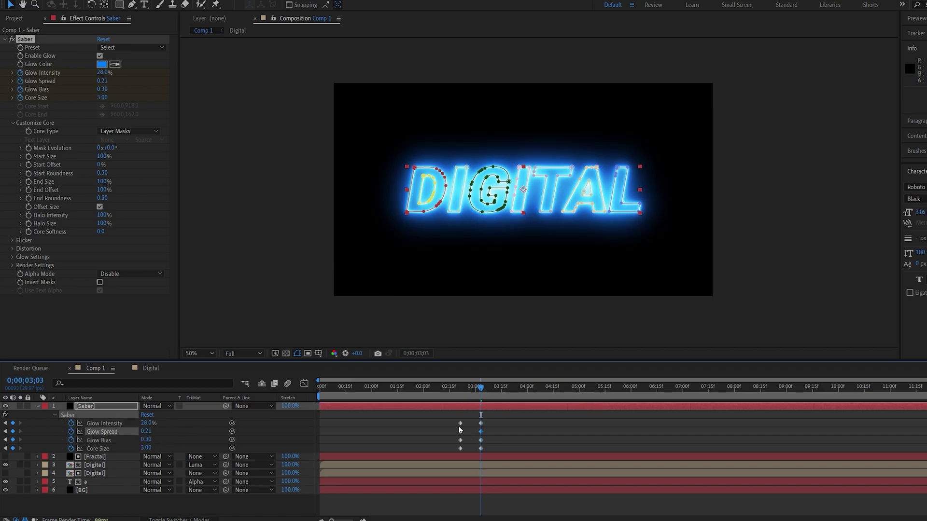
Copy the zero-glow keyframes to 4;07 so the glow fades, and Easy Ease all keyframes.
{"action": "left_click_drag", "start_coordinate": [451, 416], "coordinate": [447, 468]}
{"action": "key", "text": "ctrl+c"}
{"action": "left_click", "coordinate": [539, 386]}
{"action": "key", "text": "ctrl+v"}
{"action": "key", "text": "F9"}
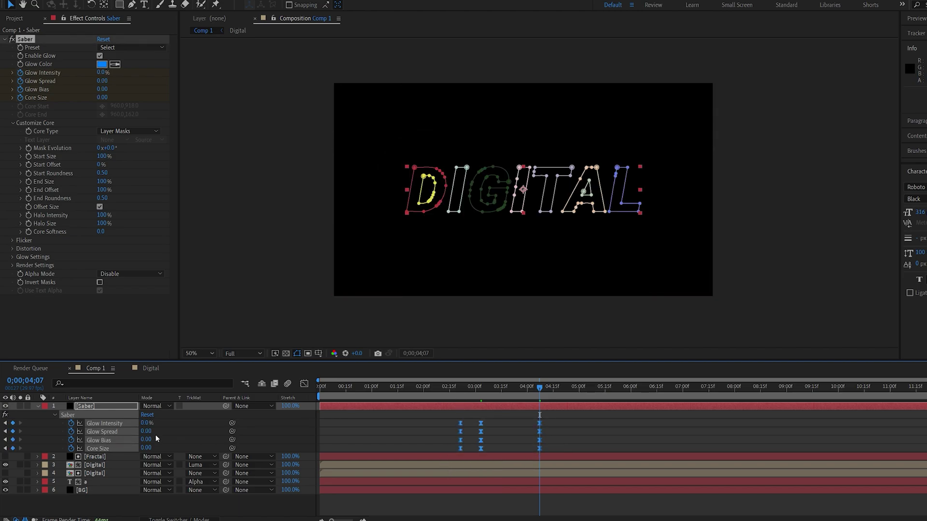
Set the Saber layer to Add blending and make the glow colour near white.
{"action": "left_click", "coordinate": [176, 410]}
{"action": "left_click", "coordinate": [154, 406]}
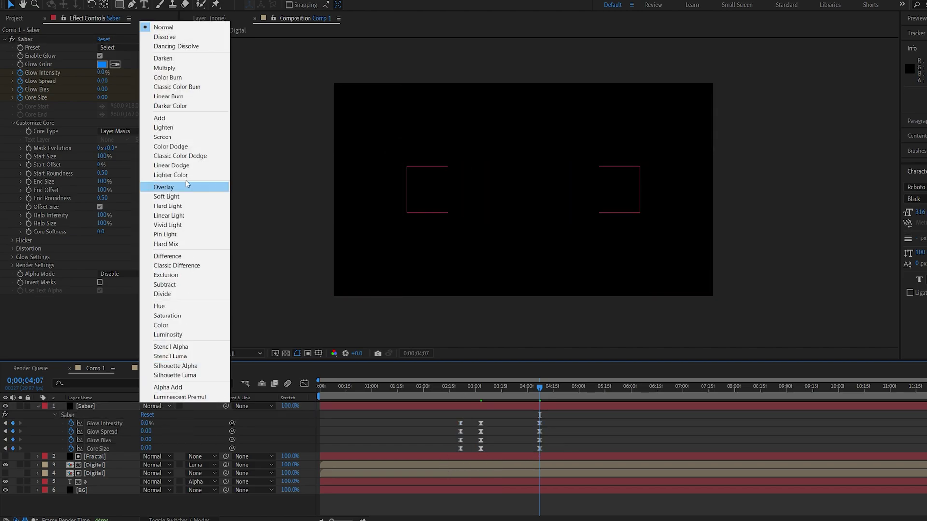
{"action": "left_click", "coordinate": [168, 120]}
{"action": "left_click", "coordinate": [102, 64]}
{"action": "left_click_drag", "start_coordinate": [181, 308], "coordinate": [124, 306]}
{"action": "left_click", "coordinate": [384, 298]}
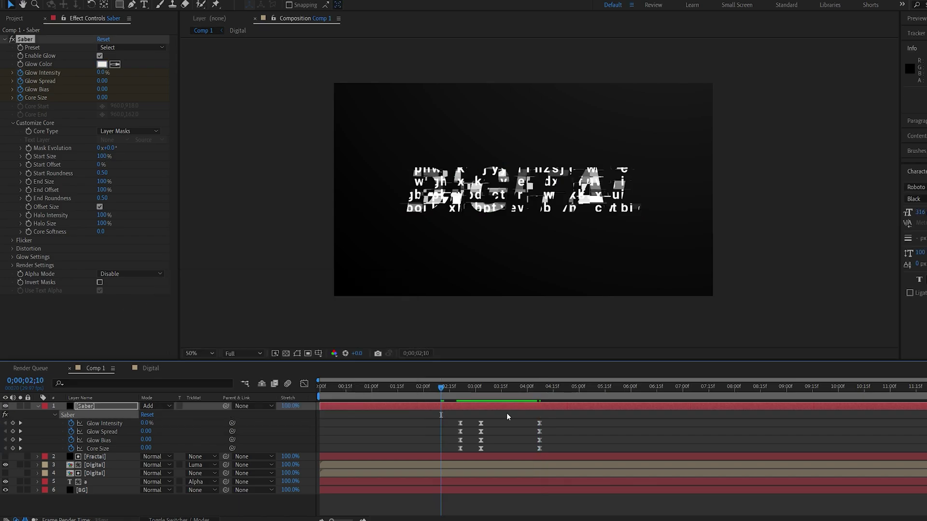
Preview the reveal, compare with the text2 reference clip, and switch all layers to 3D.
{"action": "key", "text": "space"}
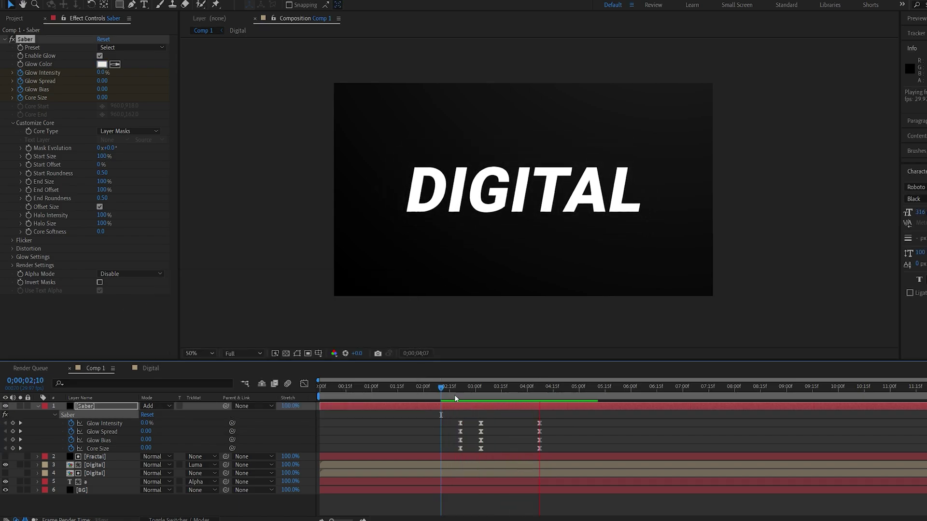
{"action": "key", "text": "space"}
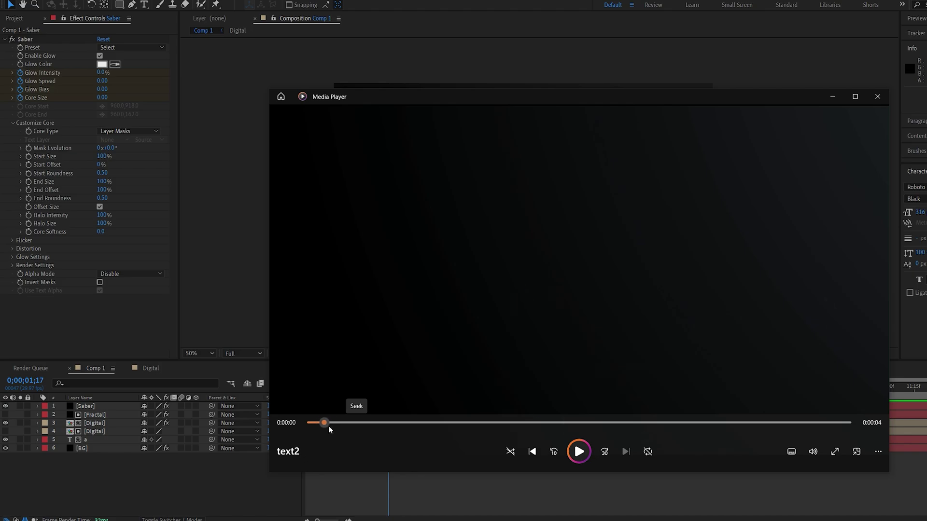
{"action": "left_click_drag", "start_coordinate": [331, 425], "coordinate": [429, 433]}
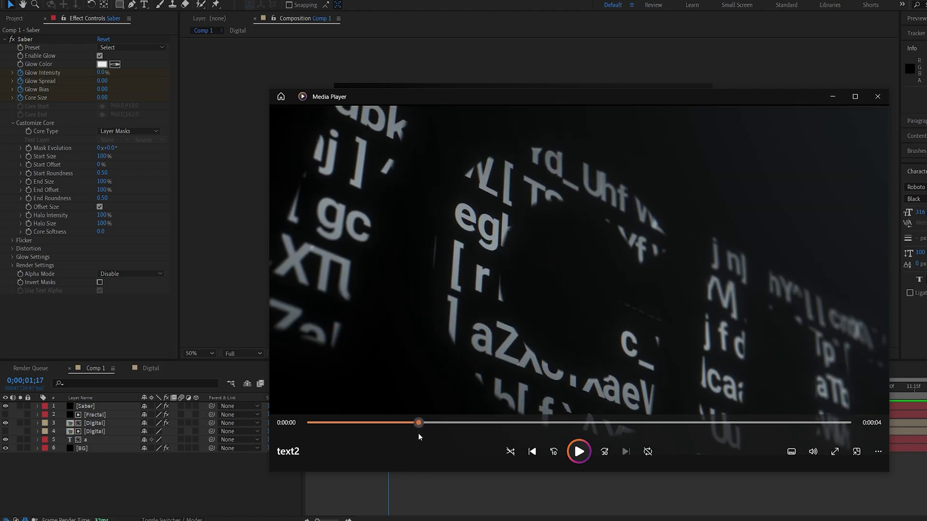
{"action": "left_click", "coordinate": [832, 97]}
{"action": "left_click_drag", "start_coordinate": [196, 448], "coordinate": [197, 403]}
Add Camera 1, orbit it to angle the letters, and enable Depth of Field with Focus Distance 623.
{"action": "right_click", "coordinate": [166, 484]}
{"action": "mouse_move", "coordinate": [187, 382]}
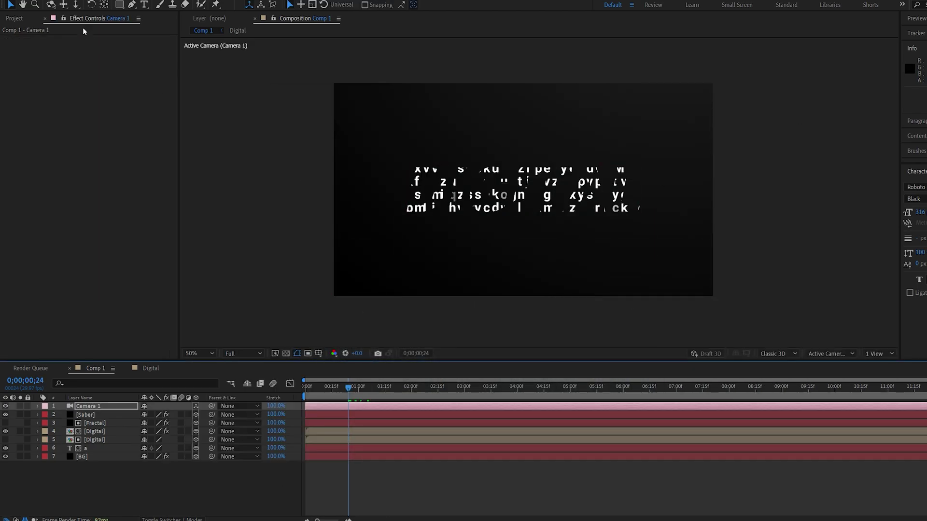
{"action": "left_click", "coordinate": [50, 6]}
{"action": "left_click_drag", "start_coordinate": [458, 215], "coordinate": [528, 207]}
{"action": "key", "text": "a"}
{"action": "key", "text": "a"}
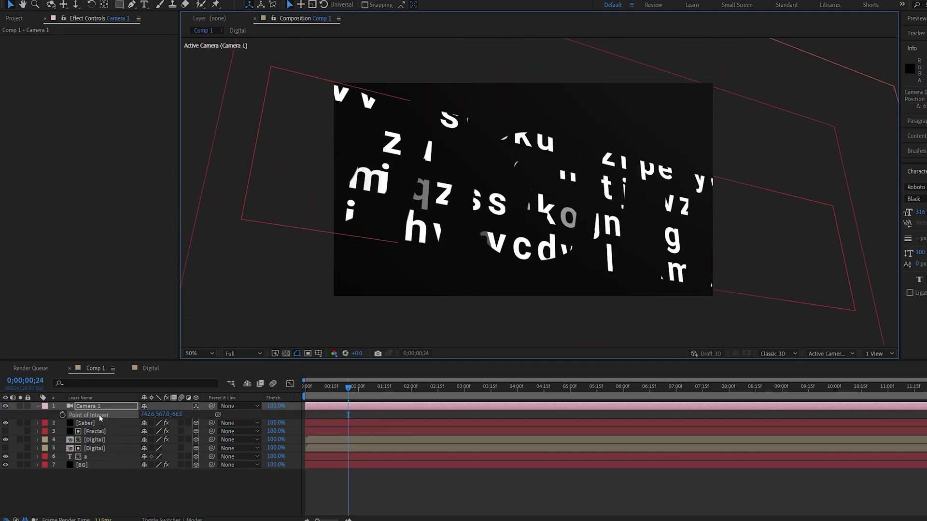
{"action": "left_click", "coordinate": [144, 432]}
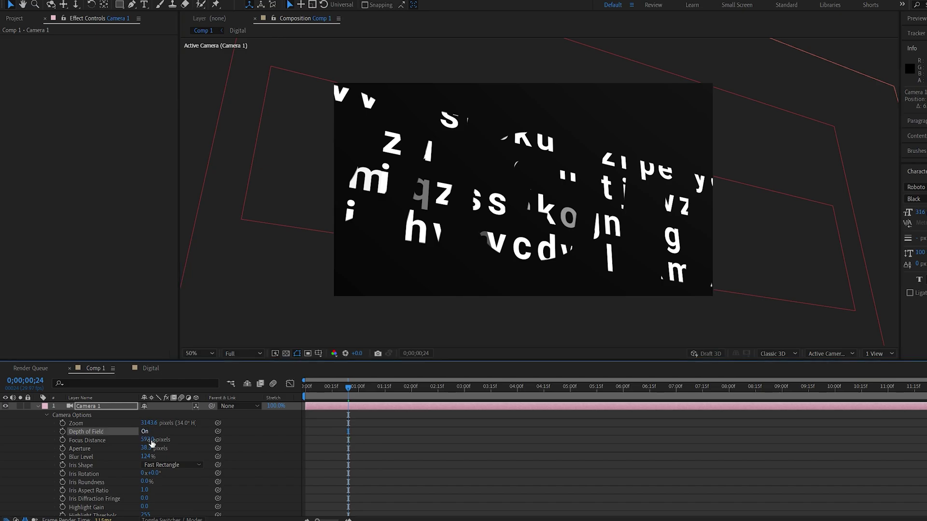
{"action": "left_click_drag", "start_coordinate": [146, 440], "coordinate": [151, 440]}
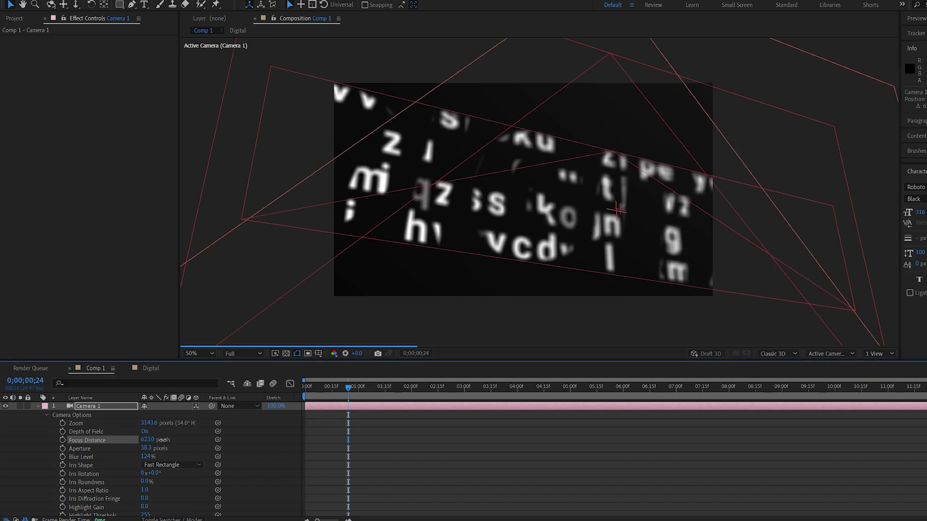